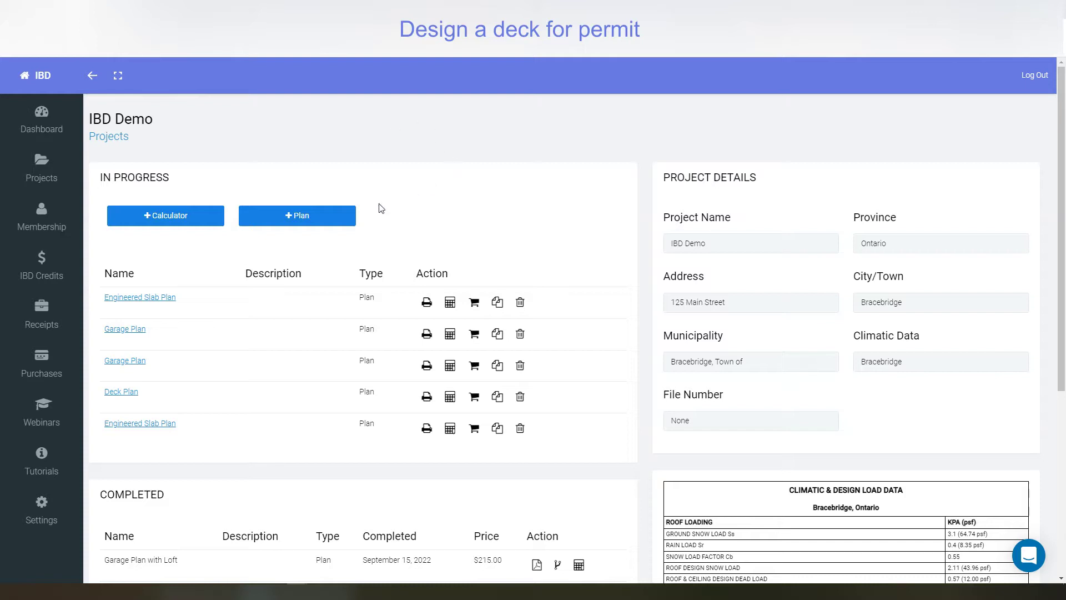
- Choose Deck Designer from the Plans dialog to start a new deck design
{"action": "left_click", "coordinate": [302, 220]}
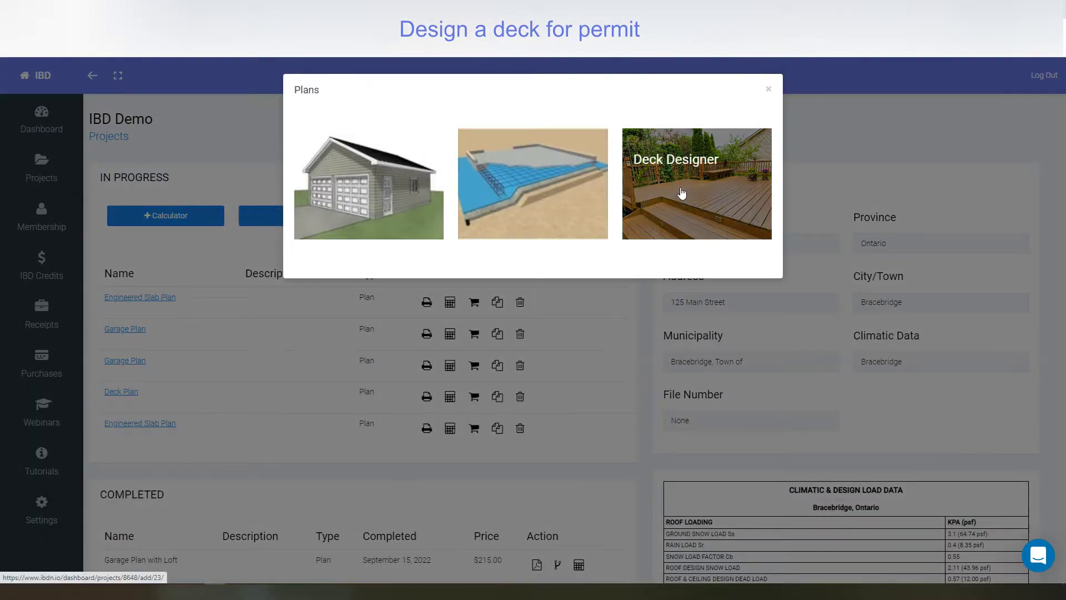
{"action": "left_click", "coordinate": [675, 192]}
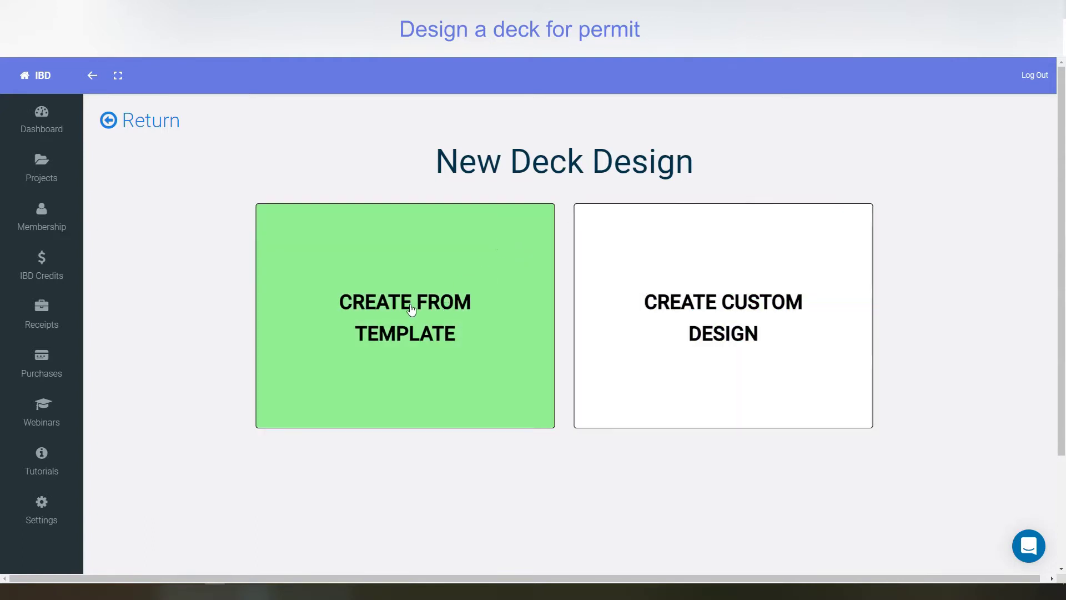
- Create a deck from the first template with A 16, B 12, C 5 and D 26
{"action": "left_click", "coordinate": [408, 308]}
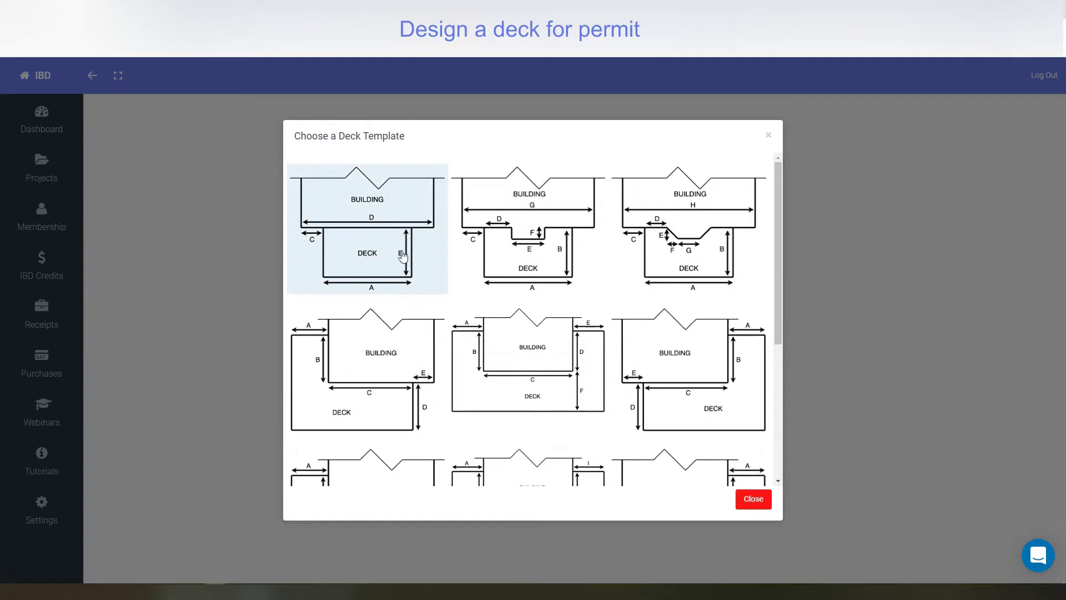
{"action": "left_click", "coordinate": [377, 222]}
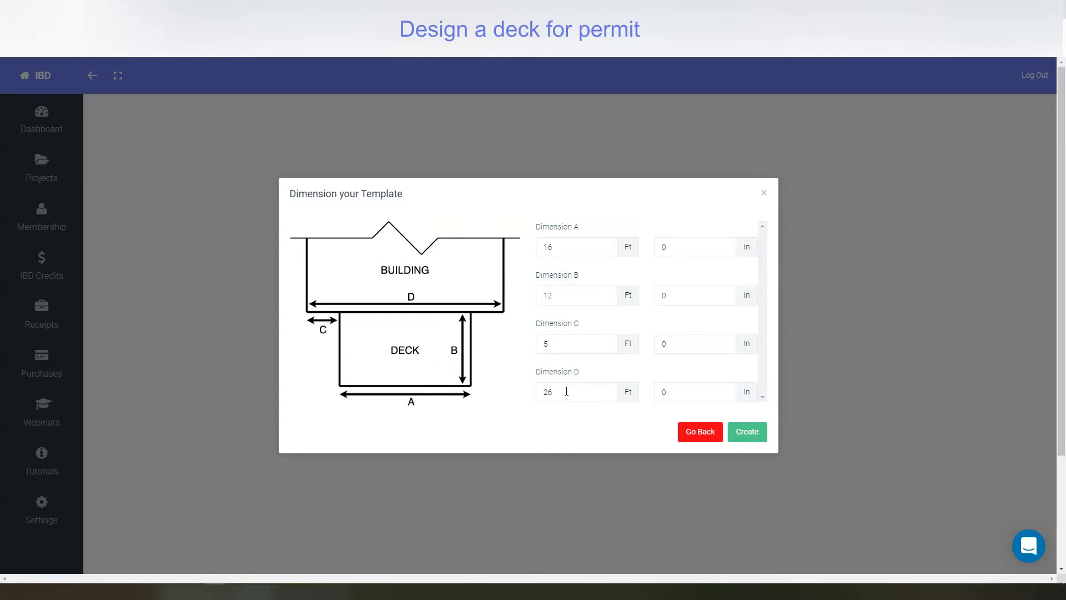
{"action": "left_click", "coordinate": [747, 433]}
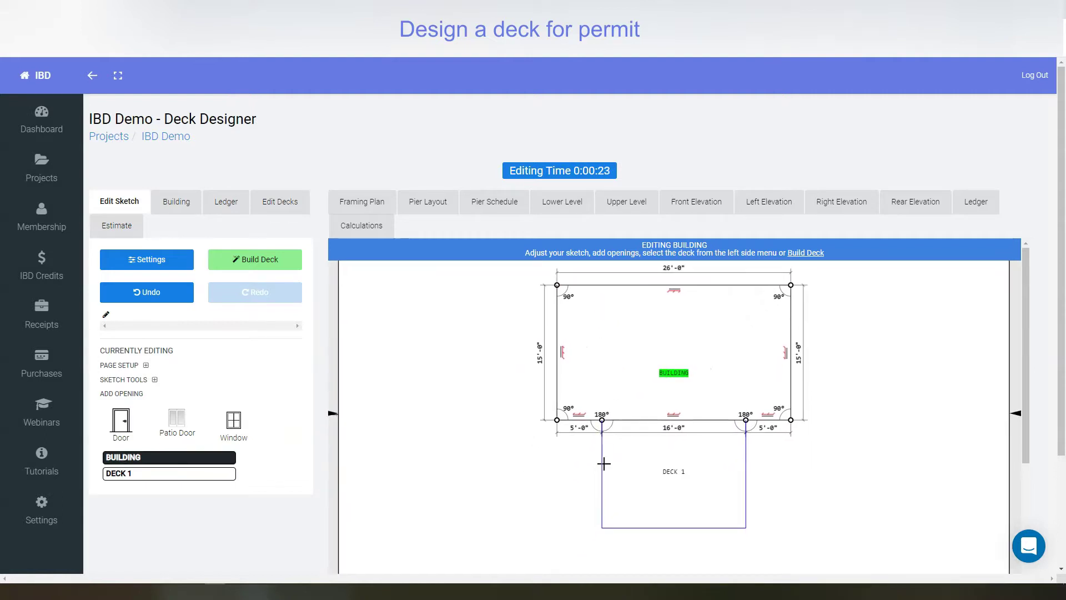
- Widen the building to 27'-0" and open Deck 1 in the Dropped Deck Editor
{"action": "left_click_drag", "start_coordinate": [553, 349], "coordinate": [548, 352]}
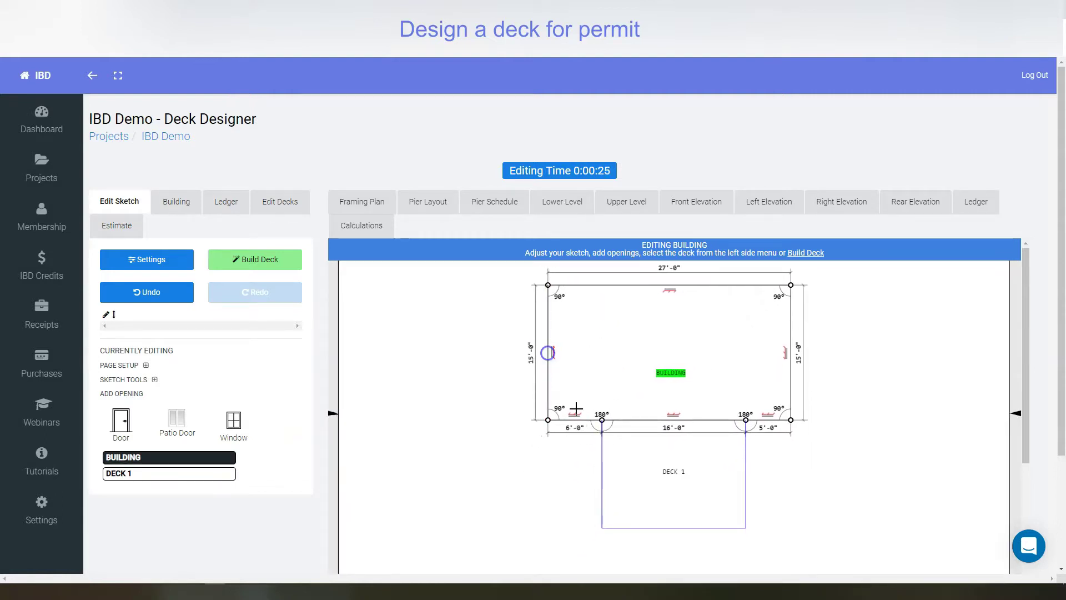
{"action": "left_click", "coordinate": [677, 477]}
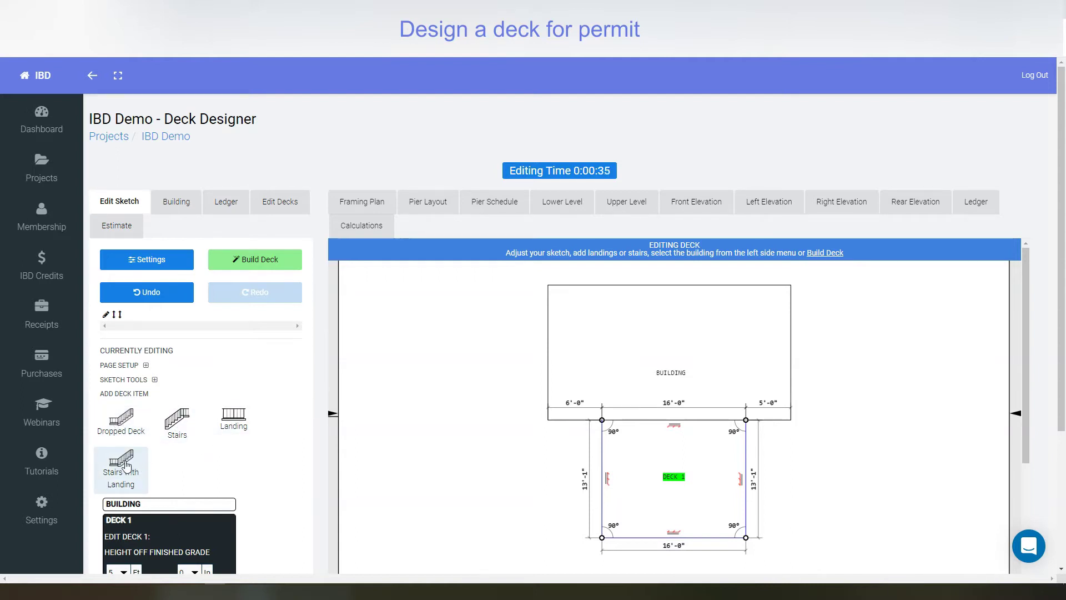
{"action": "left_click_drag", "start_coordinate": [671, 509], "coordinate": [572, 407]}
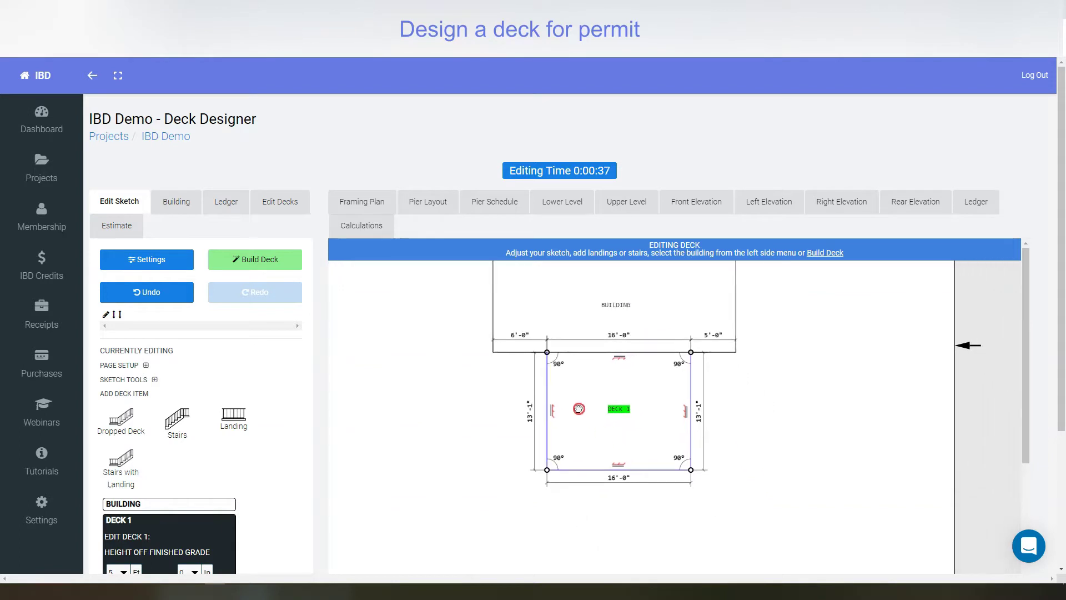
- Create a dropped deck with a 2 ft 6 in drop below Deck 1
{"action": "left_click", "coordinate": [128, 425]}
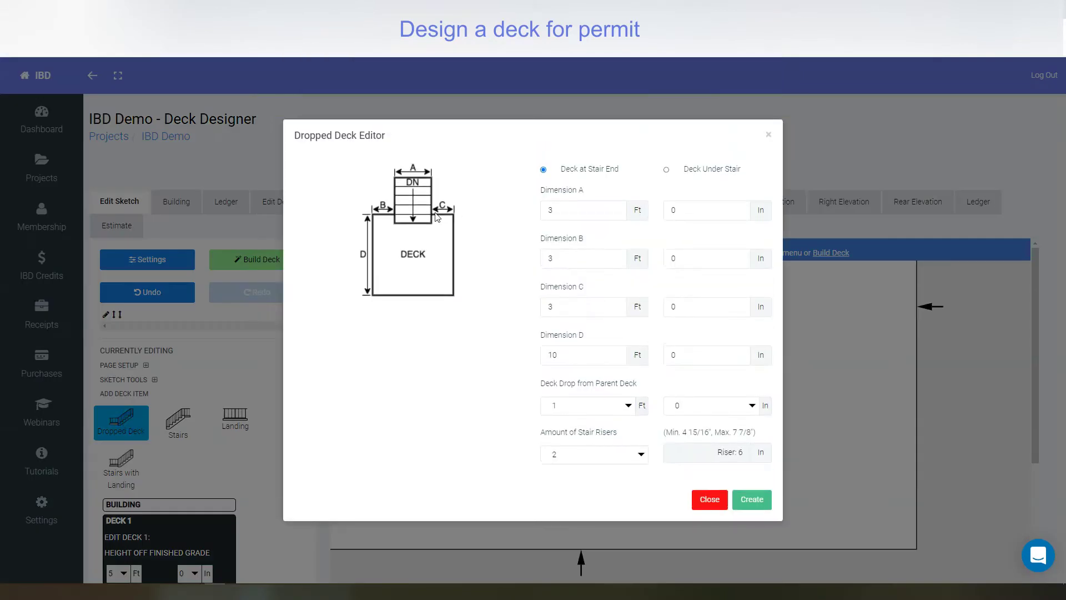
{"action": "left_click", "coordinate": [627, 406]}
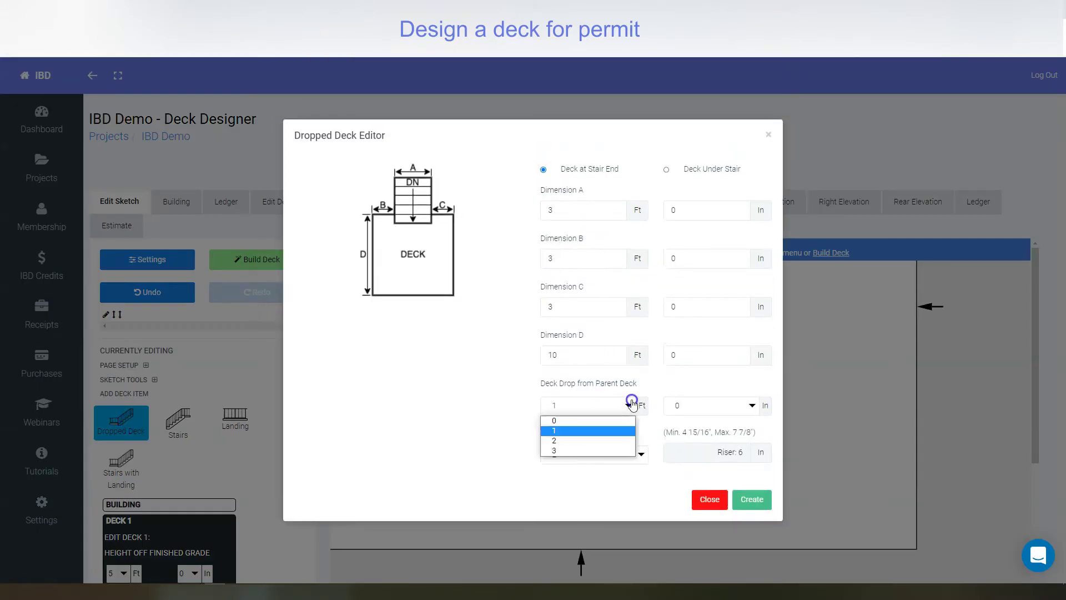
{"action": "left_click", "coordinate": [567, 442]}
{"action": "left_click", "coordinate": [721, 405]}
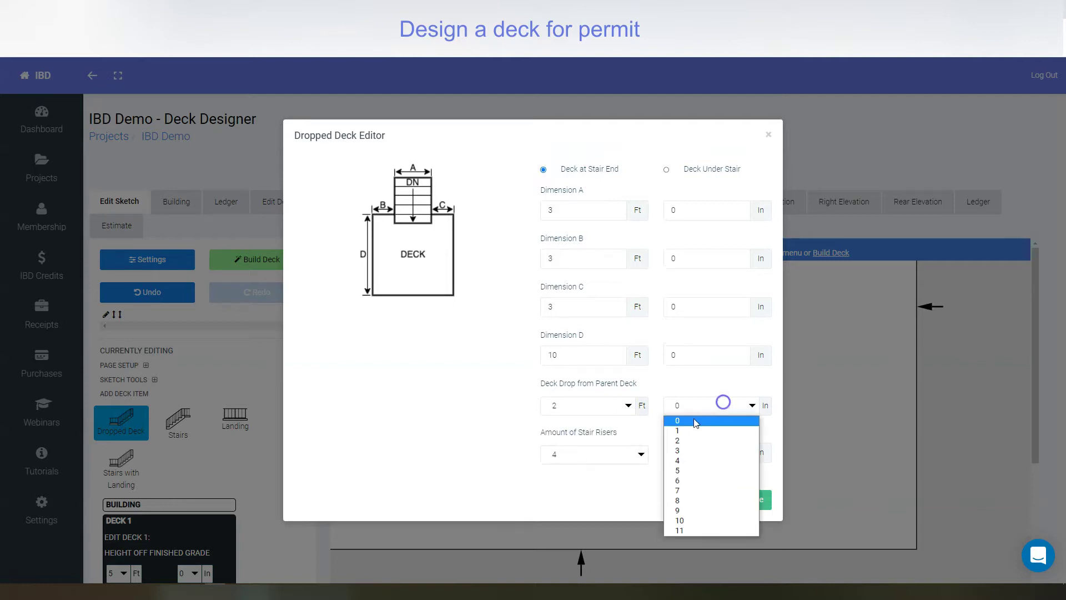
{"action": "left_click", "coordinate": [683, 478]}
{"action": "left_click", "coordinate": [758, 506]}
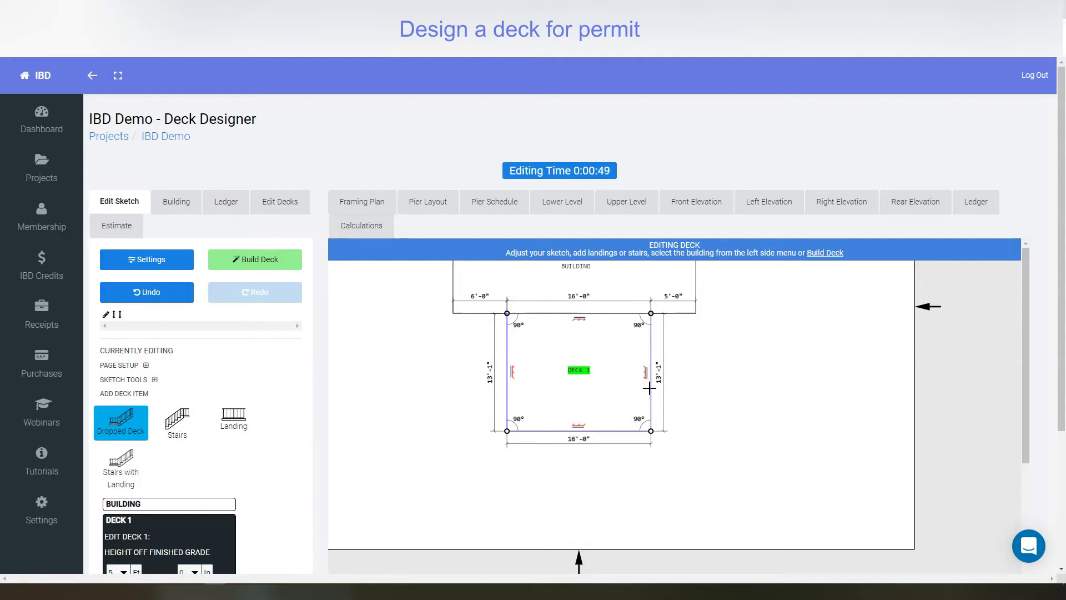
- Place the 10'-0" by 9'-0" Deck 2 on Deck 1's right edge, sliding the stairs lower
{"action": "left_click", "coordinate": [649, 382]}
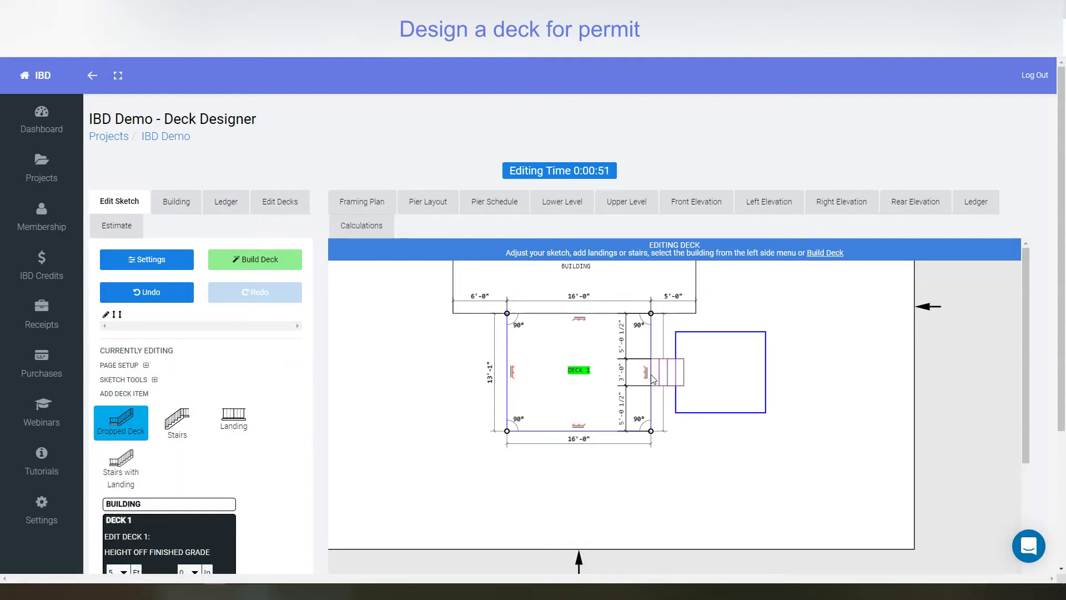
{"action": "left_click_drag", "start_coordinate": [653, 379], "coordinate": [653, 406]}
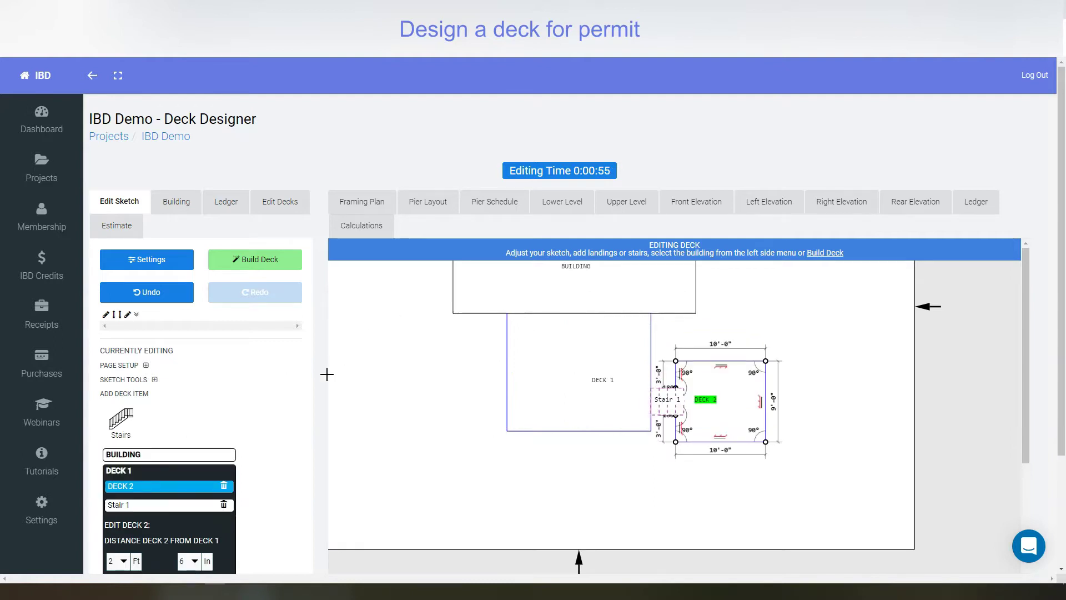
{"action": "scroll", "coordinate": [247, 426], "scroll_direction": "down", "scroll_amount": 1}
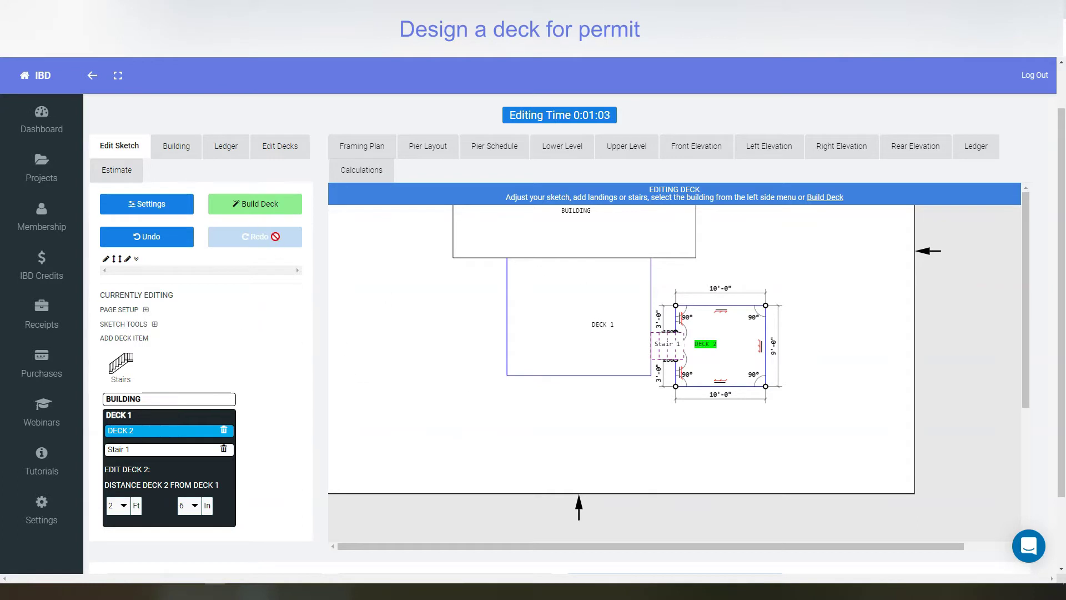
- Run Build Deck to calculate the framing plan and level drawings
{"action": "left_click", "coordinate": [259, 205]}
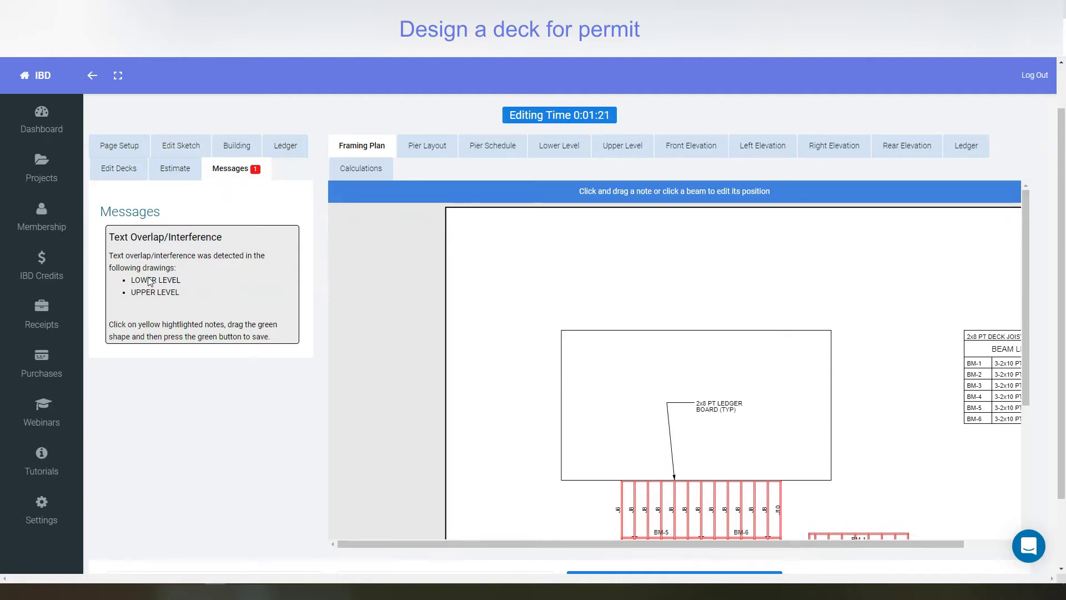
- Move the Upper Level's overlapping 36" guard note below Deck 2 and save its position
{"action": "left_click_drag", "start_coordinate": [638, 438], "coordinate": [588, 283]}
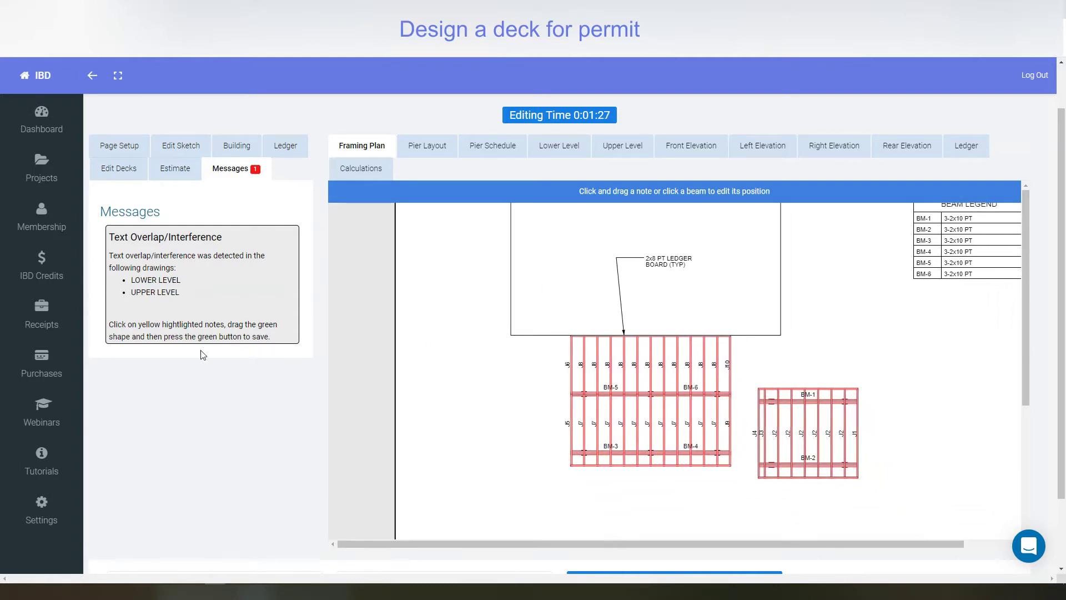
{"action": "left_click", "coordinate": [611, 149]}
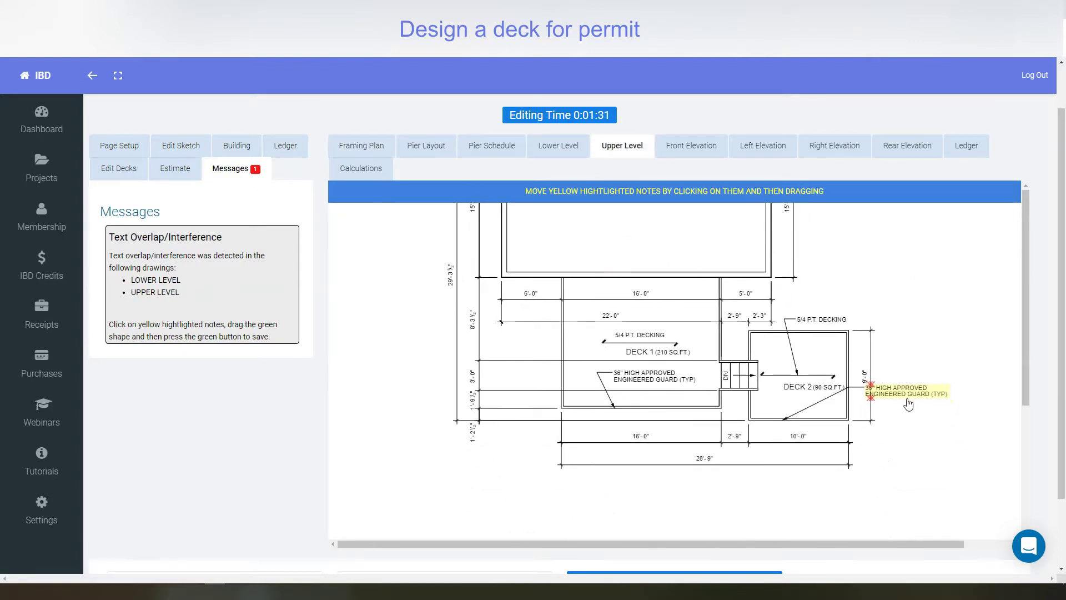
{"action": "left_click", "coordinate": [906, 391]}
{"action": "left_click_drag", "start_coordinate": [922, 452], "coordinate": [885, 497]}
{"action": "left_click", "coordinate": [910, 479]}
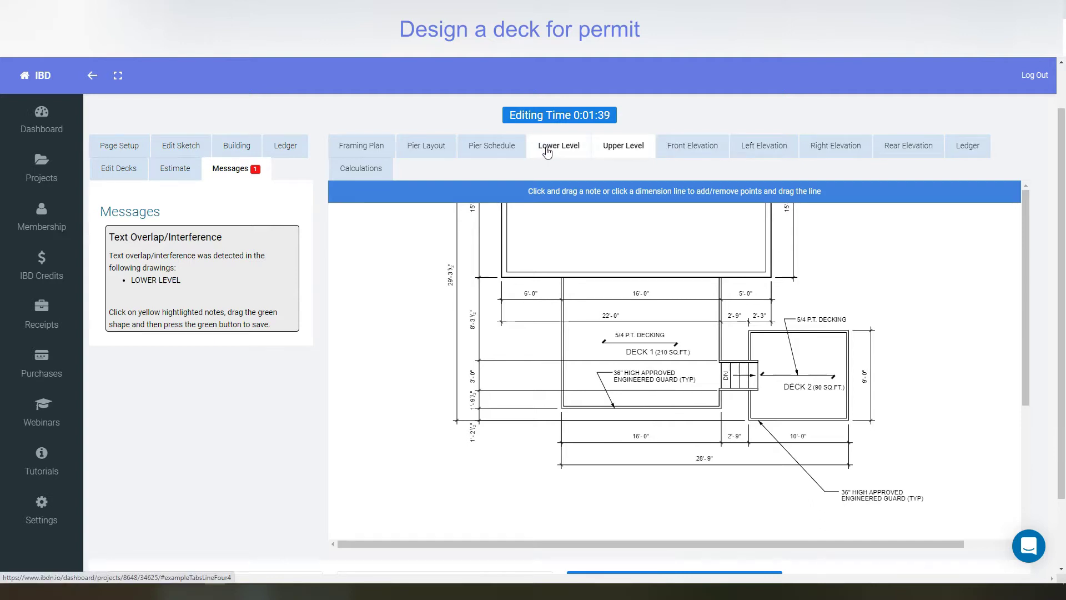
- Review the Lower Level, Framing Plan, Pier Layout and Pier Schedule drawings
{"action": "left_click", "coordinate": [548, 149]}
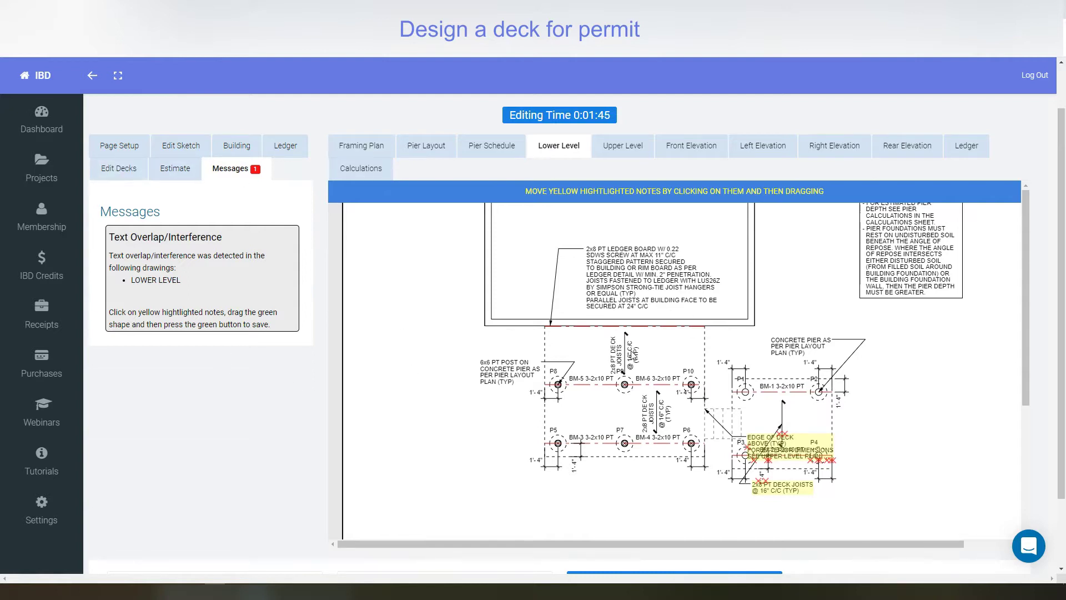
{"action": "left_click", "coordinate": [368, 147]}
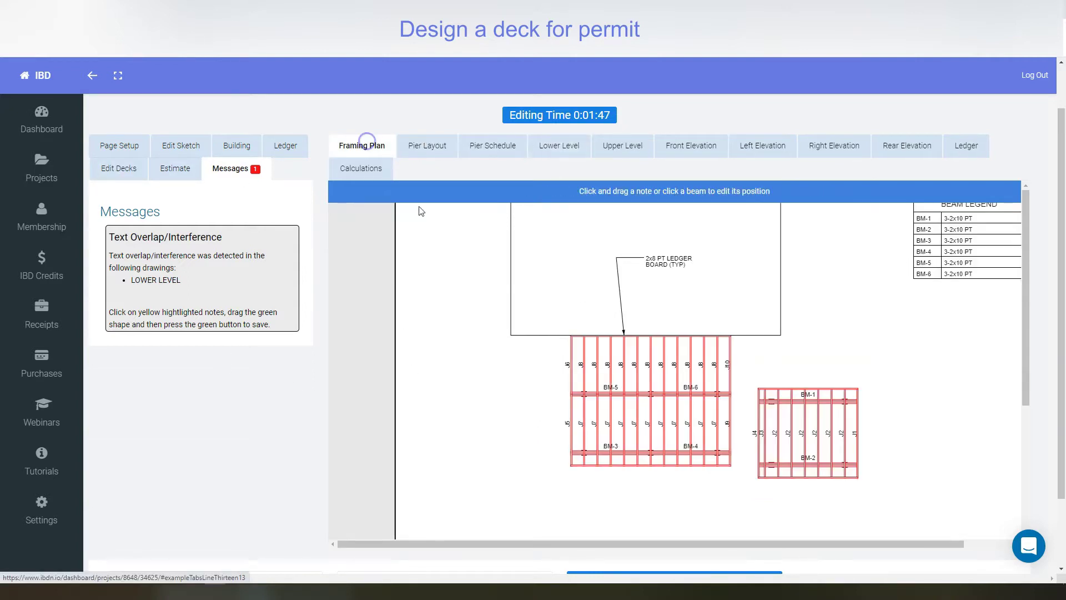
{"action": "left_click", "coordinate": [427, 146]}
{"action": "left_click_drag", "start_coordinate": [558, 284], "coordinate": [551, 269]}
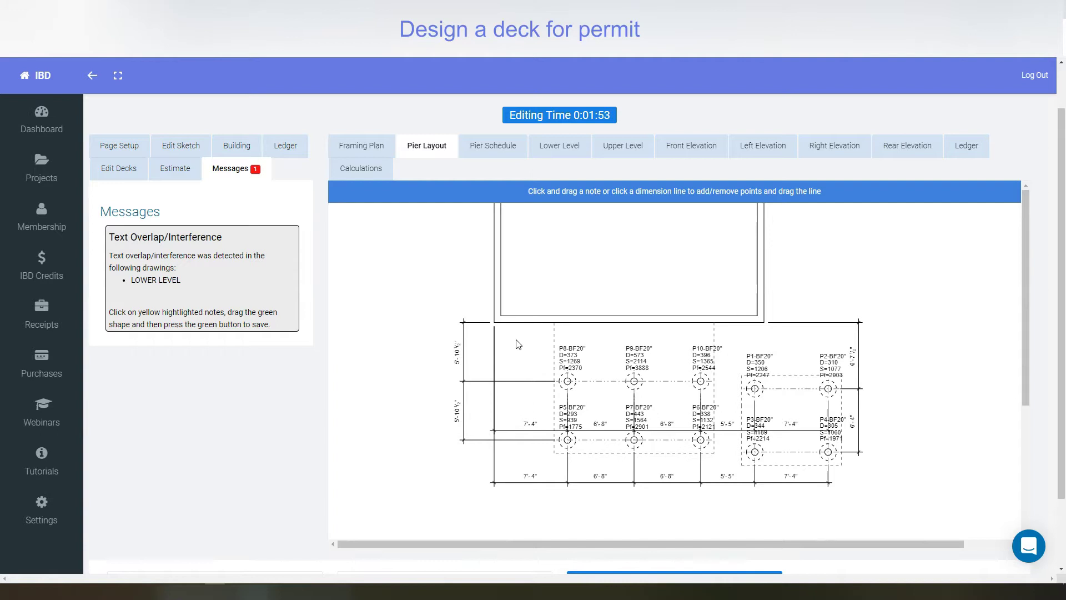
{"action": "left_click", "coordinate": [493, 146]}
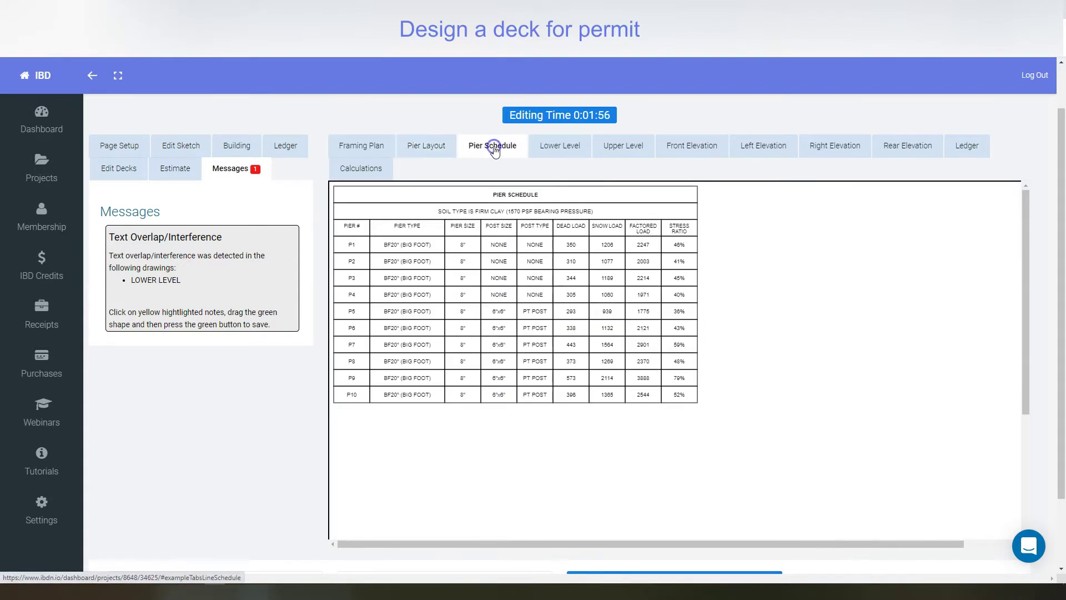
{"action": "left_click", "coordinate": [561, 146]}
- Review the Upper Level, front, left and right elevations, then the Ledger Board sheet
{"action": "left_click", "coordinate": [620, 149]}
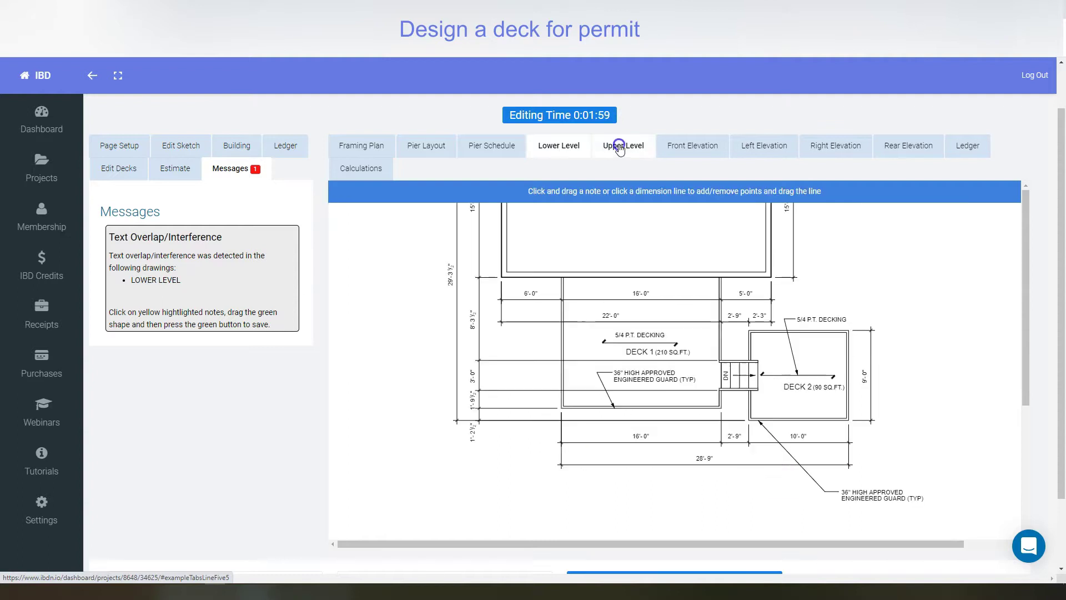
{"action": "left_click", "coordinate": [701, 148]}
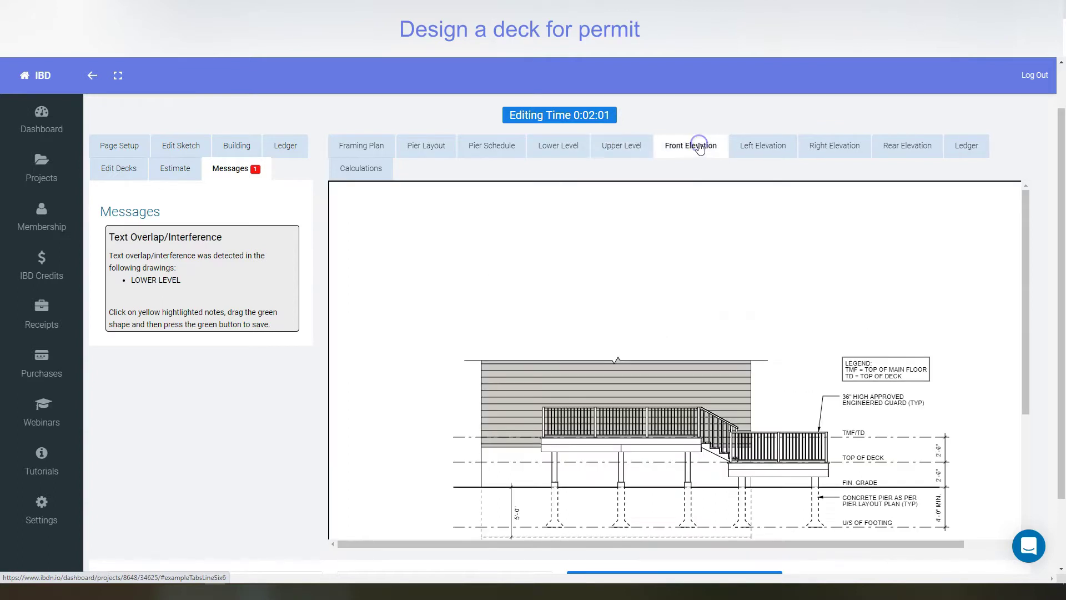
{"action": "left_click", "coordinate": [771, 149]}
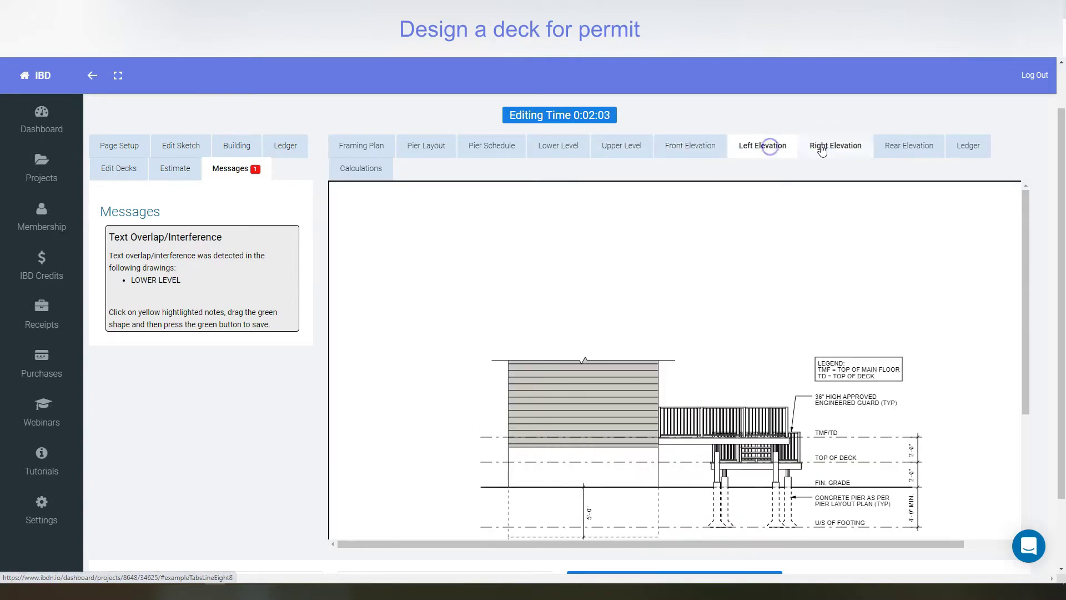
{"action": "left_click", "coordinate": [823, 146]}
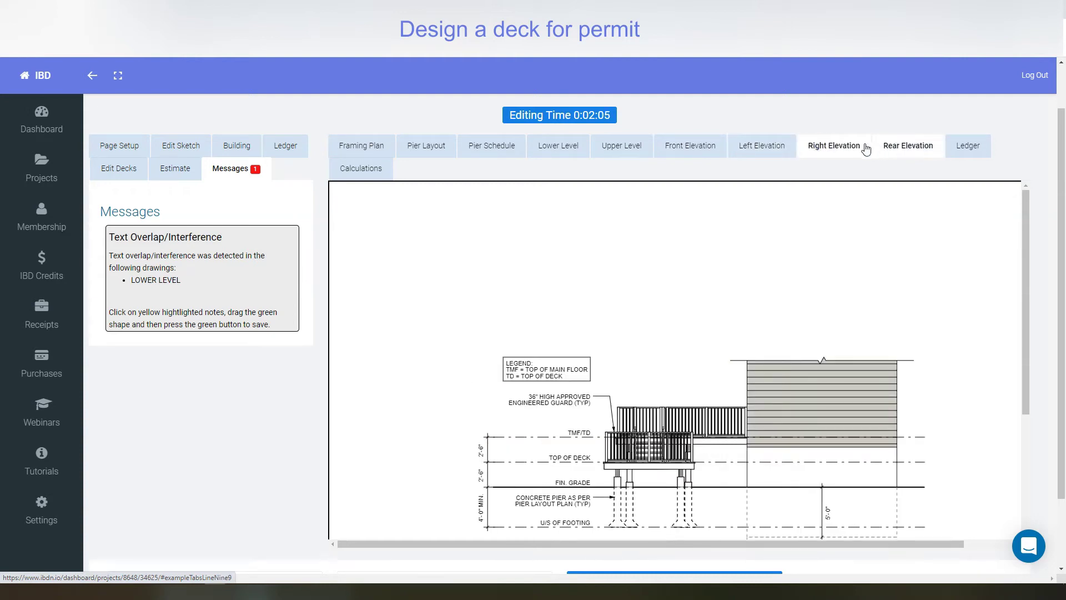
{"action": "left_click", "coordinate": [965, 146]}
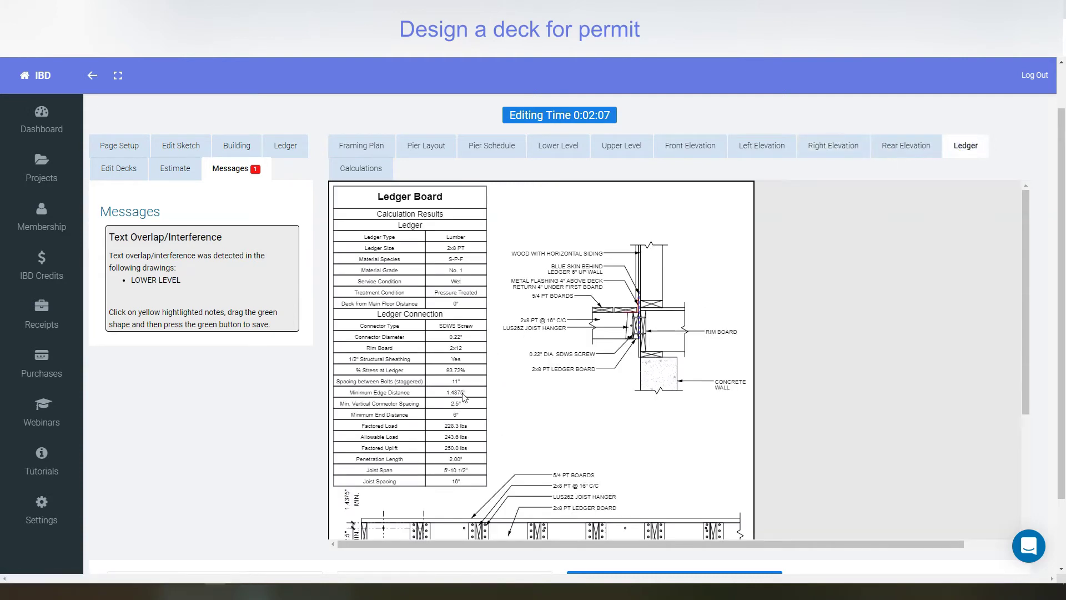
{"action": "left_click_drag", "start_coordinate": [632, 409], "coordinate": [642, 380]}
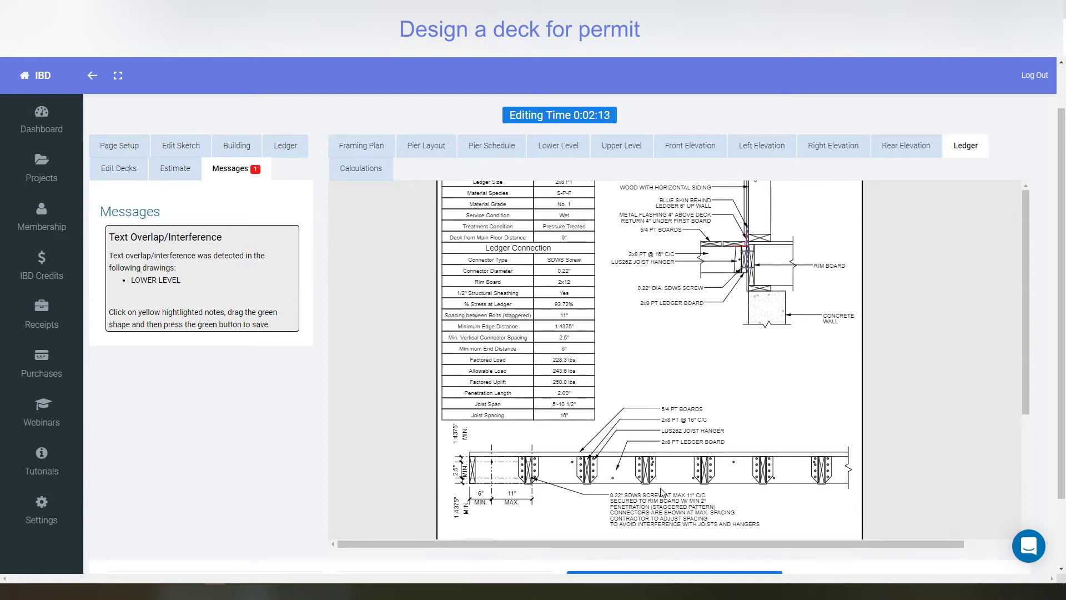
- Review the General Options: Nail joist connectors, Firm Clay soil, 75 kPa bearing pressure
{"action": "left_click", "coordinate": [119, 170]}
{"action": "left_click", "coordinate": [248, 201]}
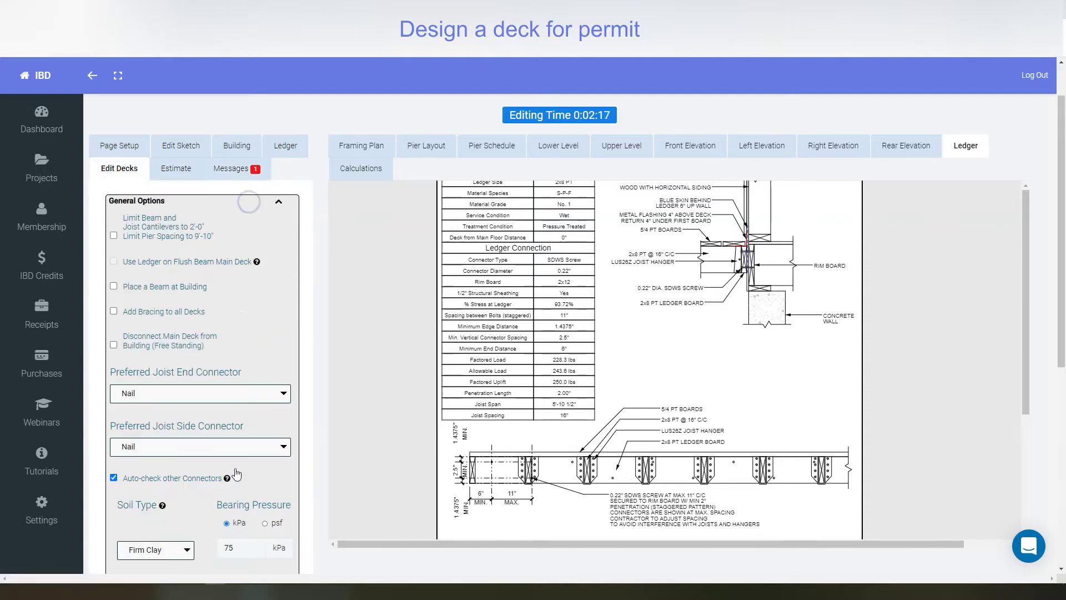
{"action": "scroll", "coordinate": [244, 539], "scroll_direction": "down", "scroll_amount": 2}
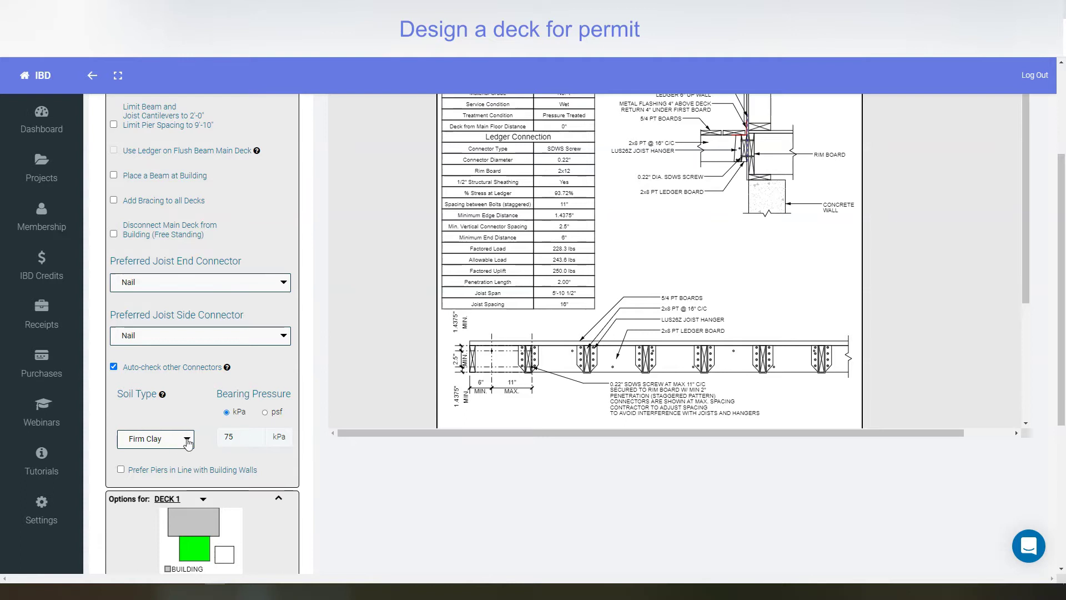
{"action": "scroll", "coordinate": [228, 422], "scroll_direction": "up", "scroll_amount": 3}
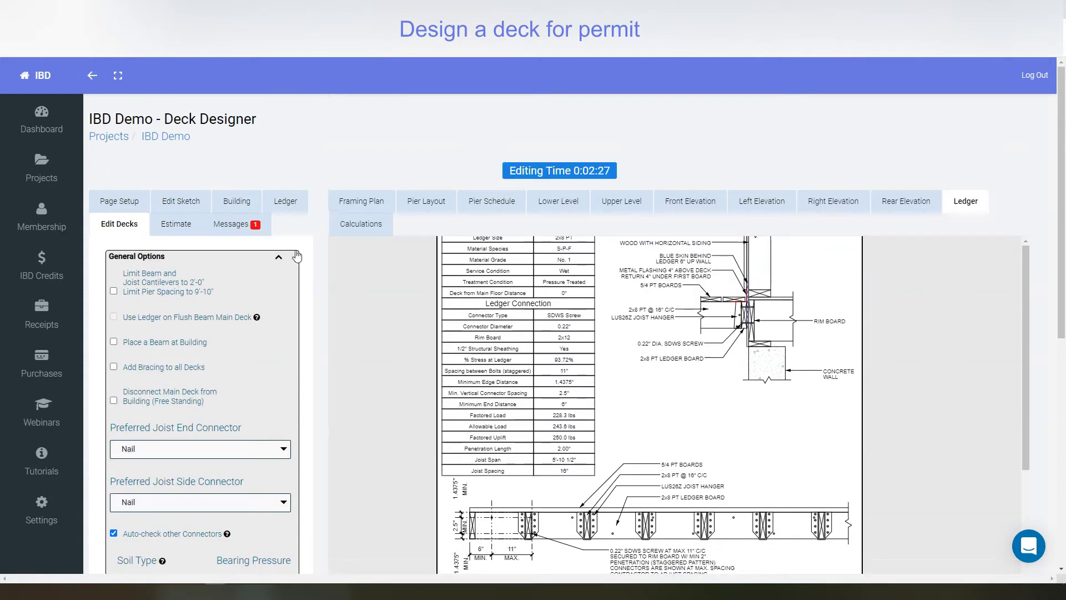
- Show the Framing Plan drawing with the options panel set to DECK 1
{"action": "left_click", "coordinate": [278, 260]}
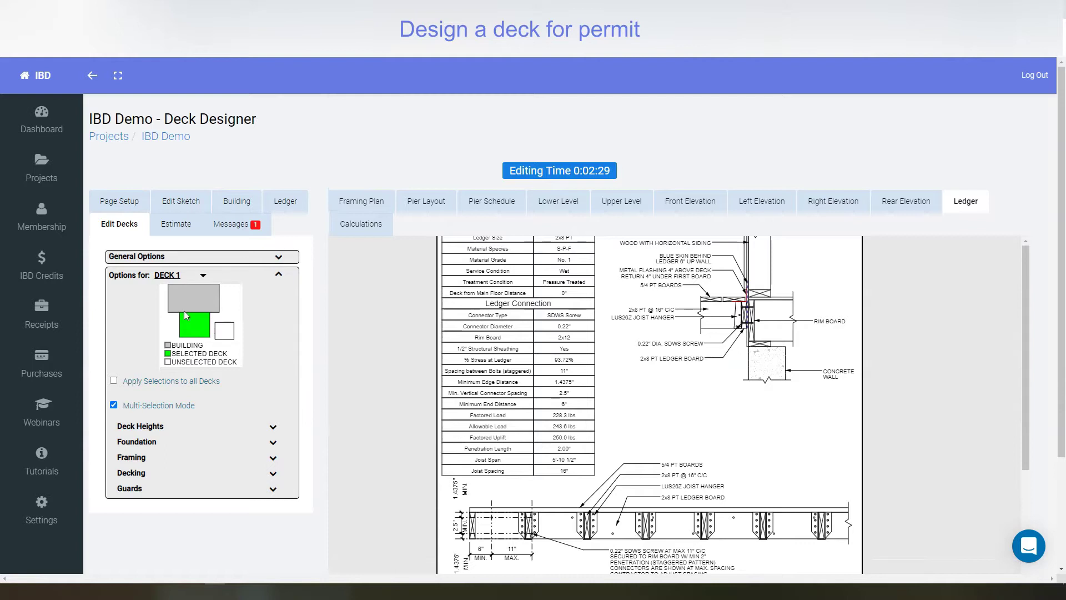
{"action": "left_click", "coordinate": [228, 331]}
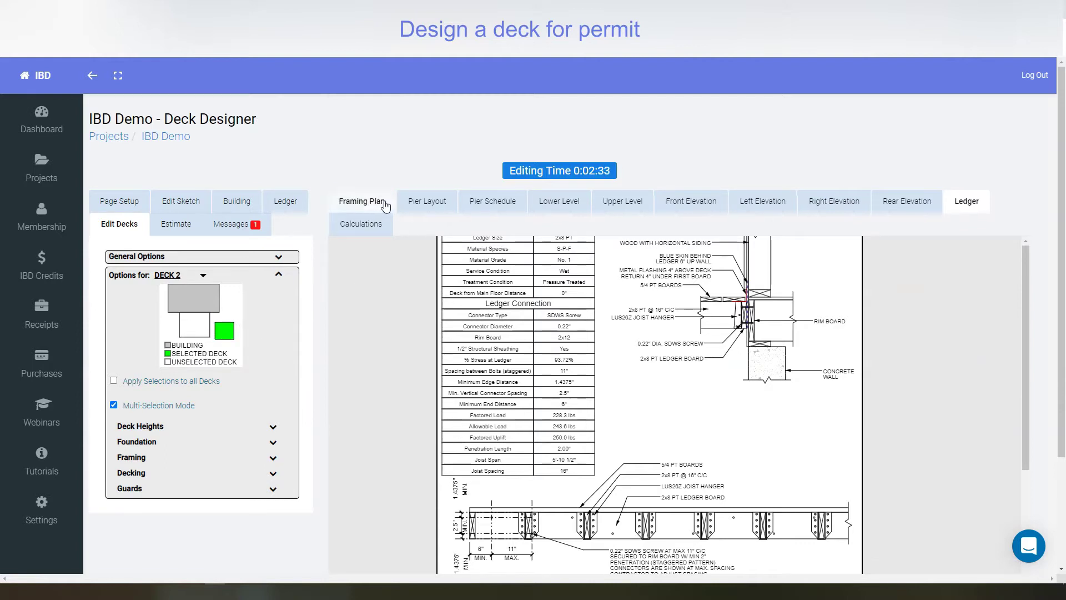
{"action": "left_click", "coordinate": [368, 201]}
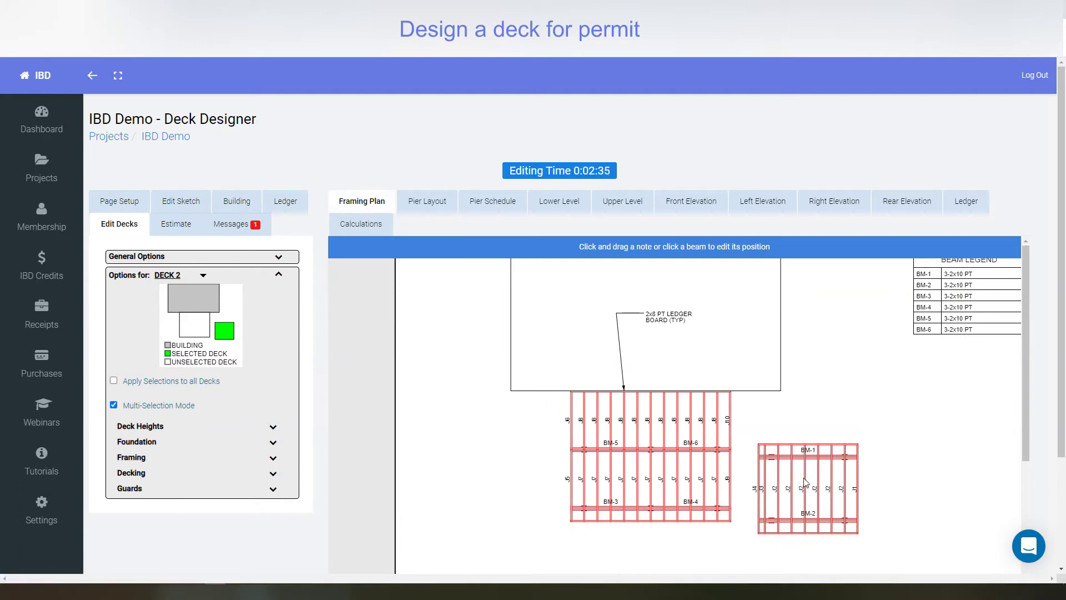
{"action": "left_click", "coordinate": [195, 325]}
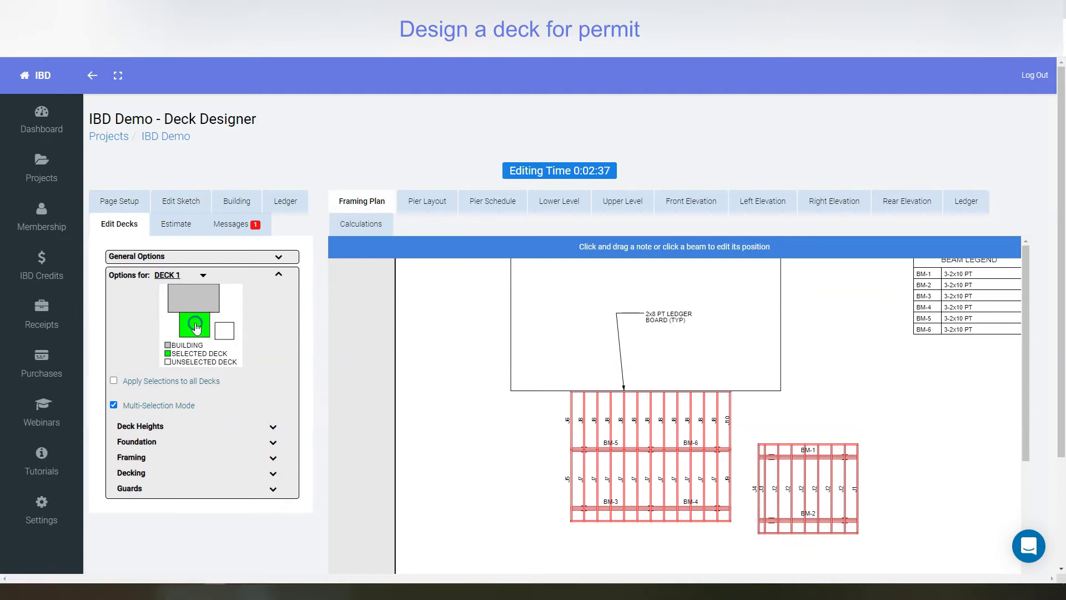
- Expand DECK 1's Deck Heights and Foundation sections, showing its 5 ft height
{"action": "left_click", "coordinate": [147, 429]}
{"action": "scroll", "coordinate": [148, 424], "scroll_direction": "down", "scroll_amount": 1}
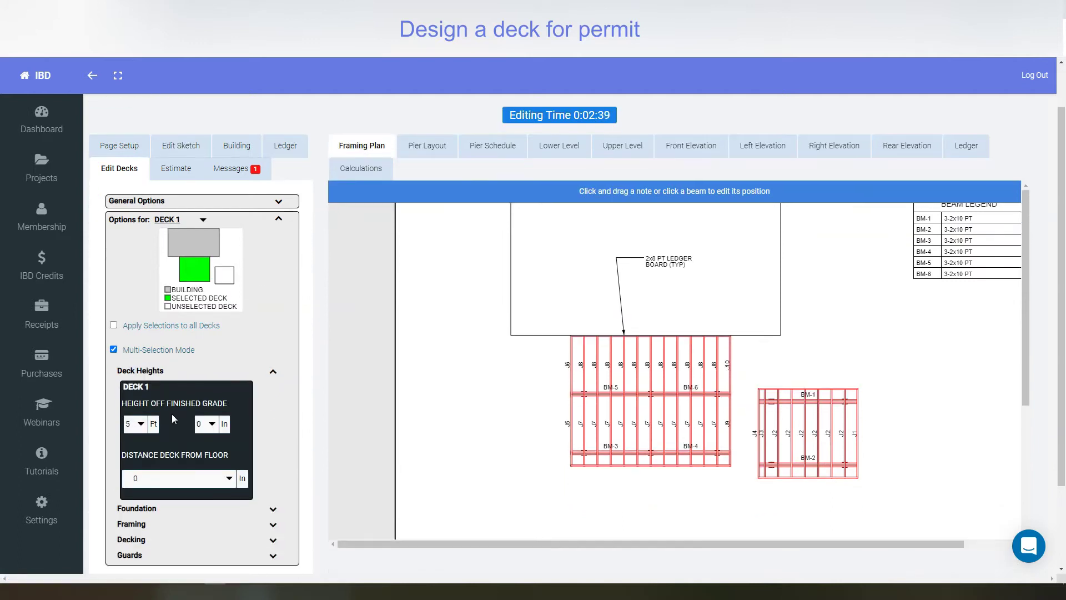
{"action": "left_click", "coordinate": [247, 512]}
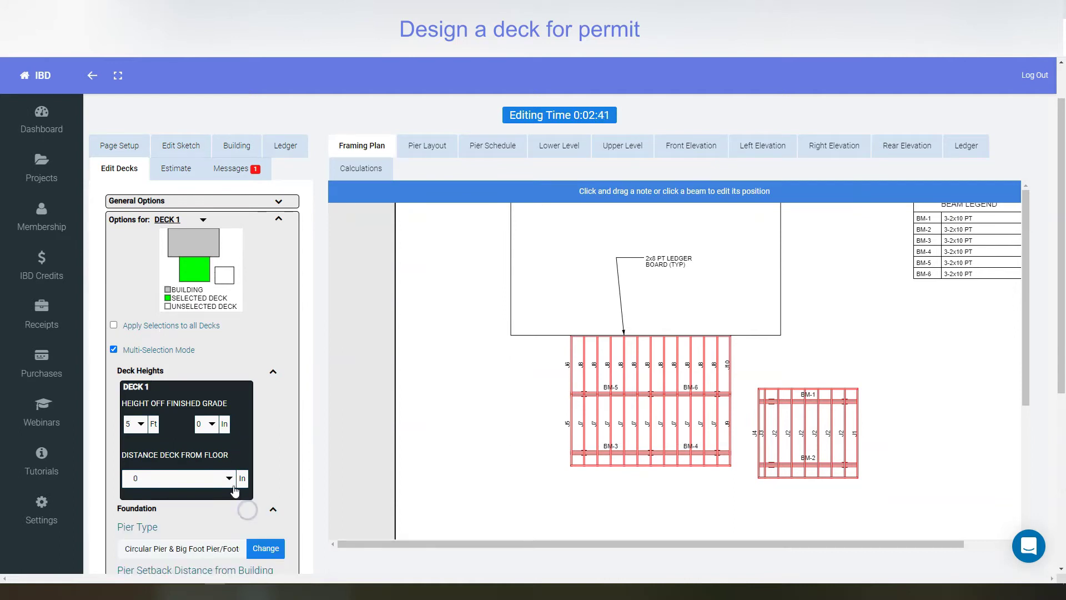
{"action": "scroll", "coordinate": [247, 506], "scroll_direction": "down", "scroll_amount": 4}
{"action": "left_click", "coordinate": [268, 325]}
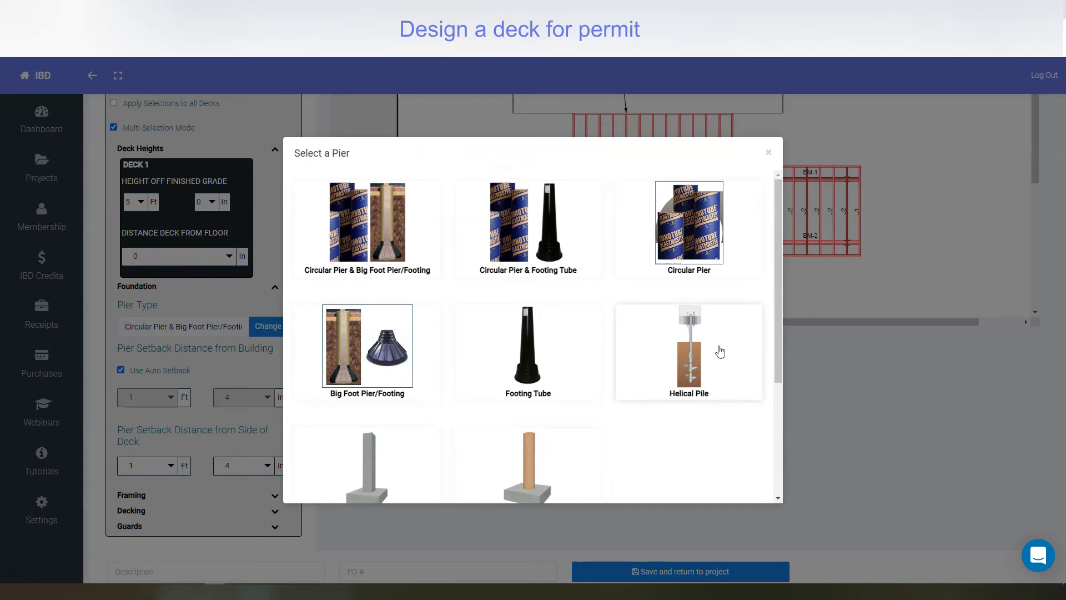
{"action": "scroll", "coordinate": [613, 294], "scroll_direction": "down", "scroll_amount": 3}
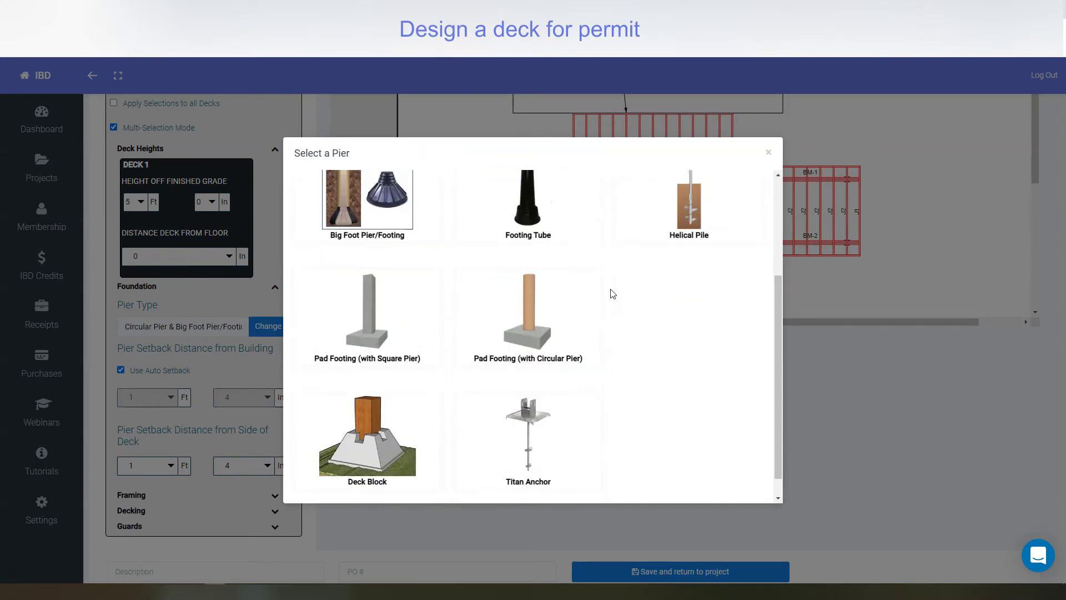
{"action": "mouse_move", "coordinate": [379, 419]}
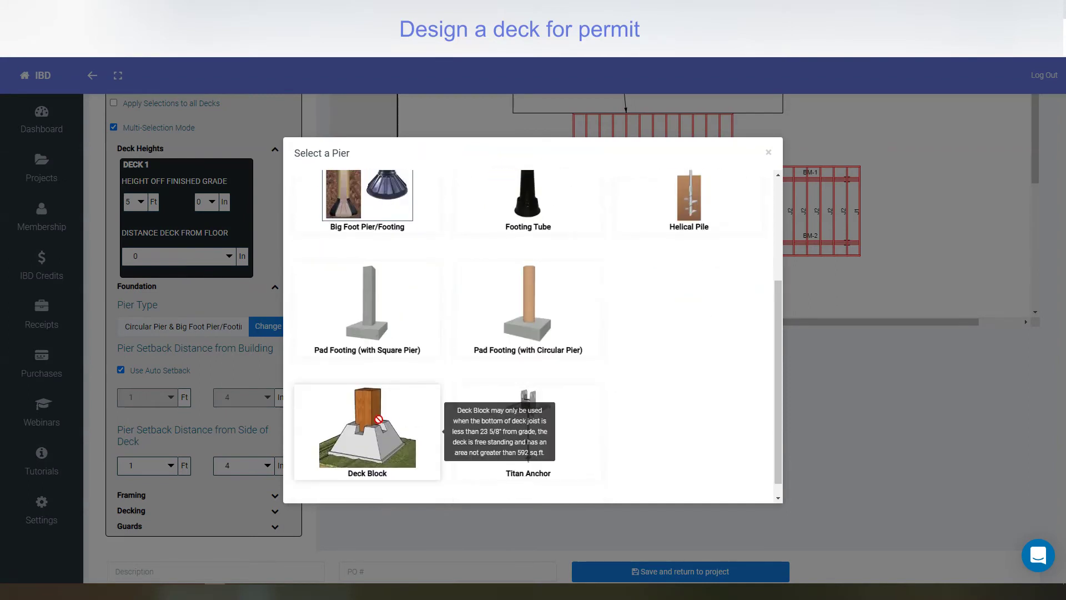
{"action": "mouse_move", "coordinate": [515, 424]}
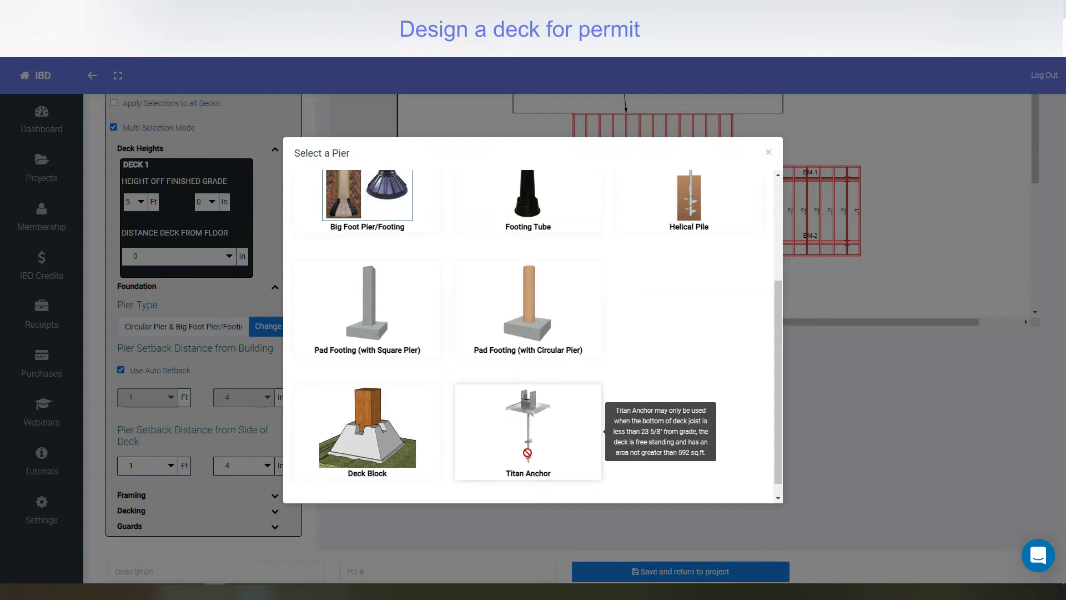
{"action": "left_click", "coordinate": [768, 152]}
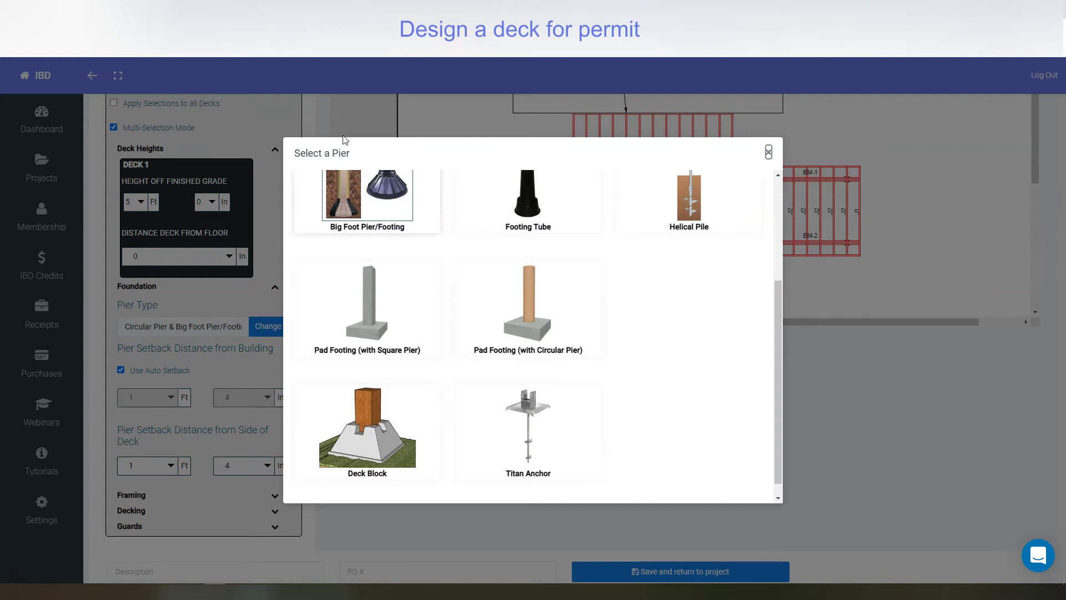
{"action": "left_click", "coordinate": [771, 154]}
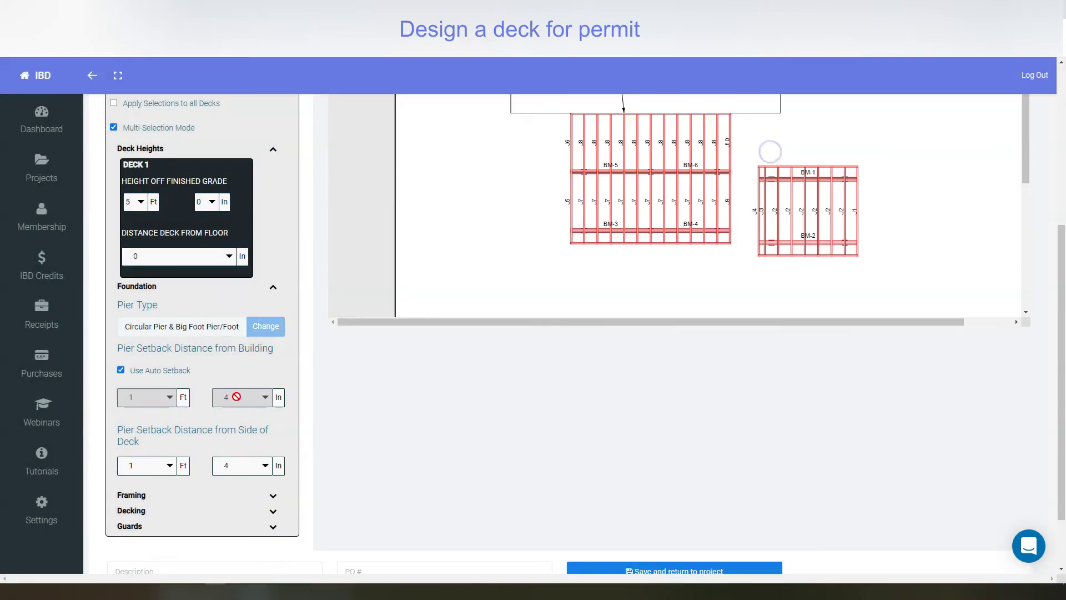
- Collapse Foundation, expand Deck 1's framing, and leave the decking as 5/4 PT Boards
{"action": "scroll", "coordinate": [275, 238], "scroll_direction": "down", "scroll_amount": 1}
{"action": "left_click", "coordinate": [275, 237]}
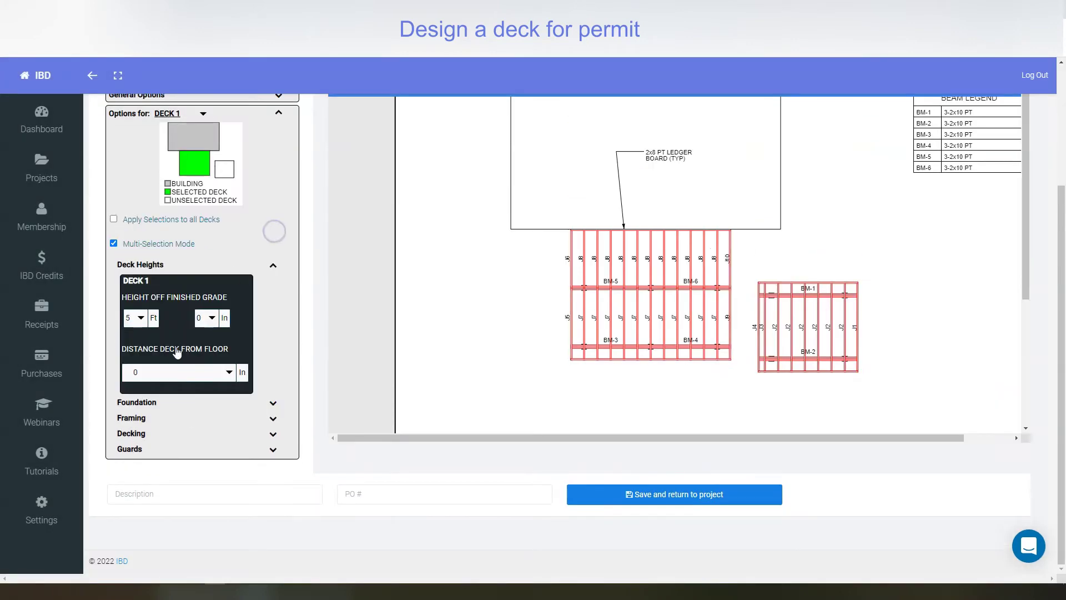
{"action": "left_click", "coordinate": [272, 417]}
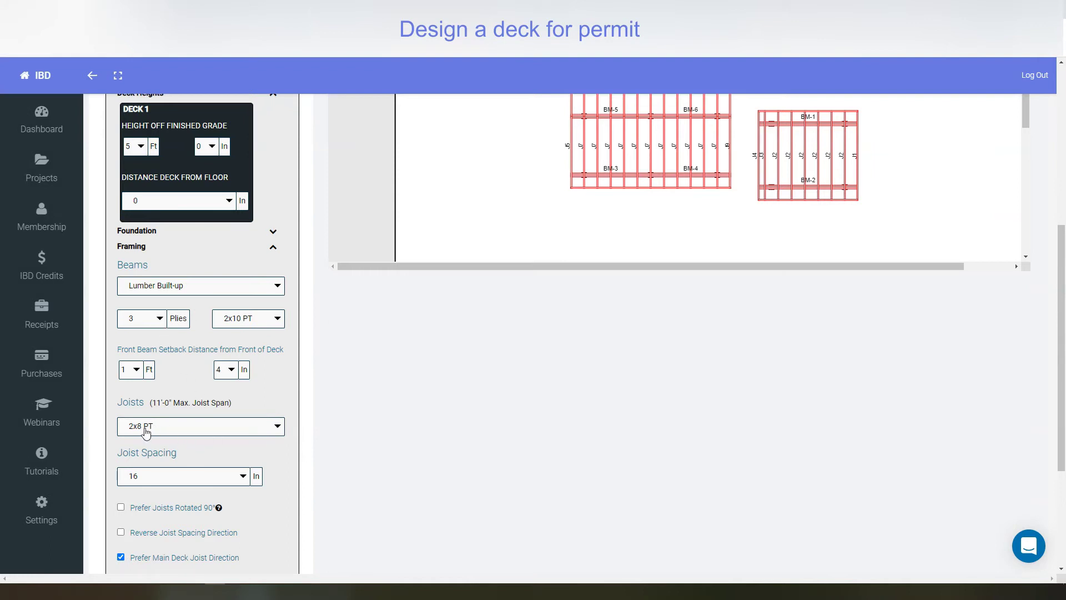
{"action": "scroll", "coordinate": [182, 523], "scroll_direction": "down", "scroll_amount": 1}
{"action": "scroll", "coordinate": [181, 519], "scroll_direction": "down", "scroll_amount": 1}
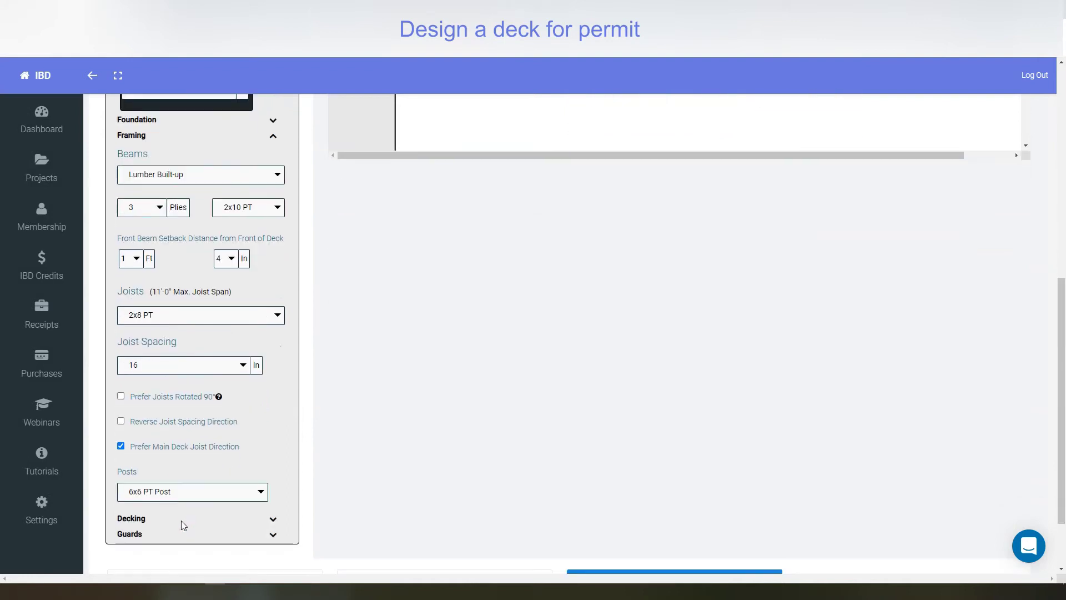
{"action": "left_click", "coordinate": [261, 522]}
{"action": "scroll", "coordinate": [236, 461], "scroll_direction": "down", "scroll_amount": 3}
{"action": "left_click", "coordinate": [244, 384]}
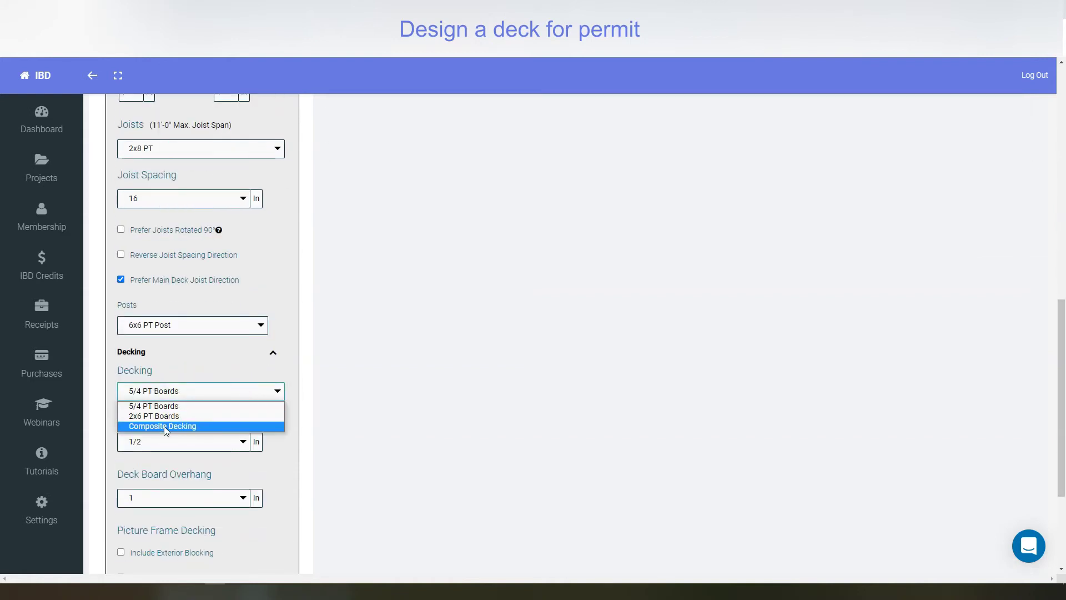
{"action": "left_click", "coordinate": [270, 354]}
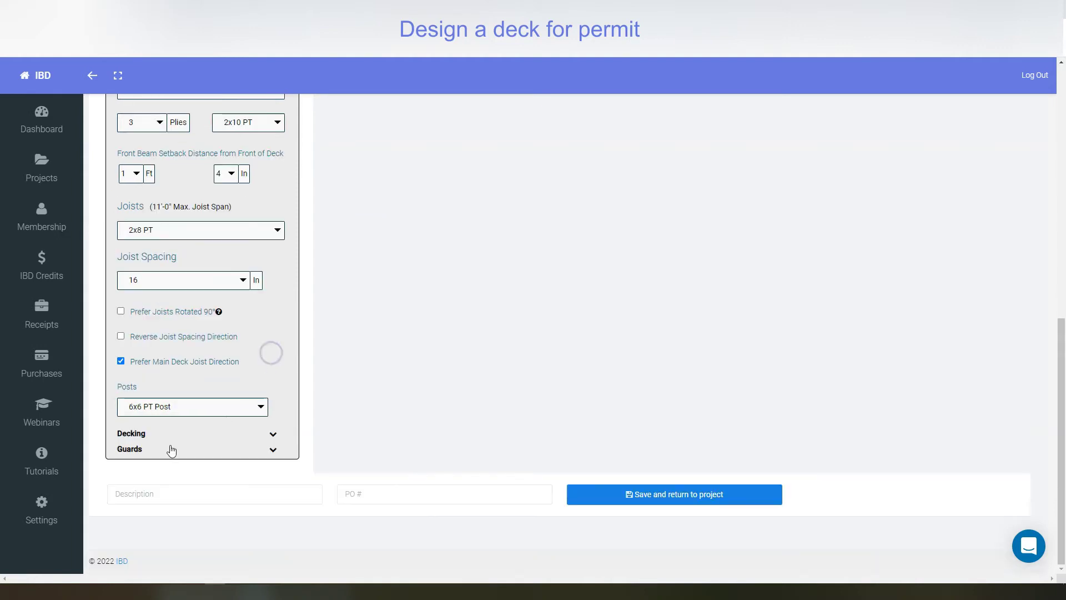
- Expand the guard settings and keep Metal with Pickets as the guard style
{"action": "left_click", "coordinate": [151, 447]}
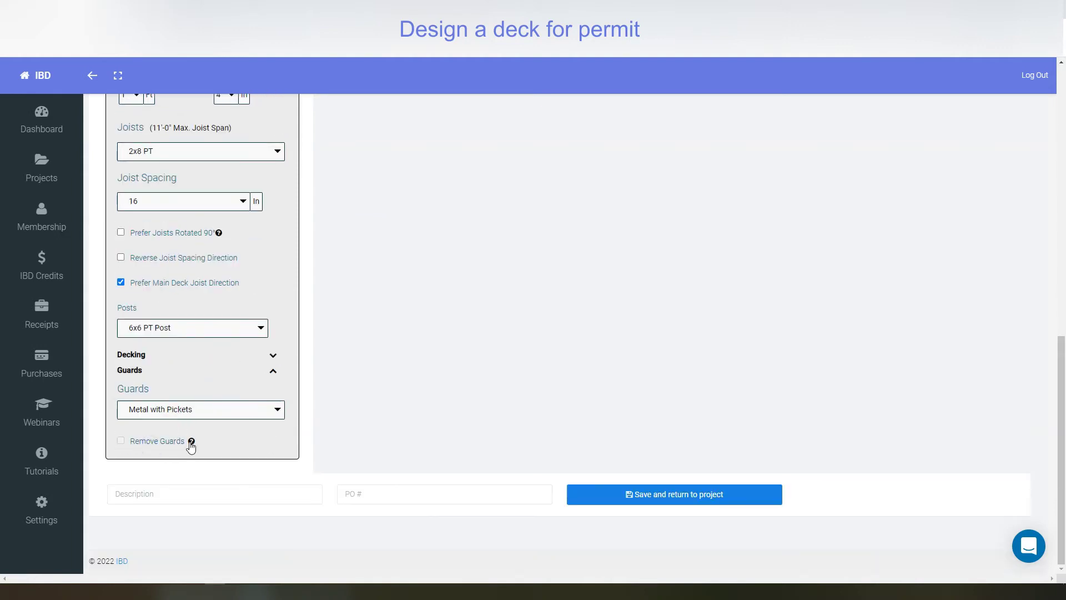
{"action": "mouse_move", "coordinate": [194, 446]}
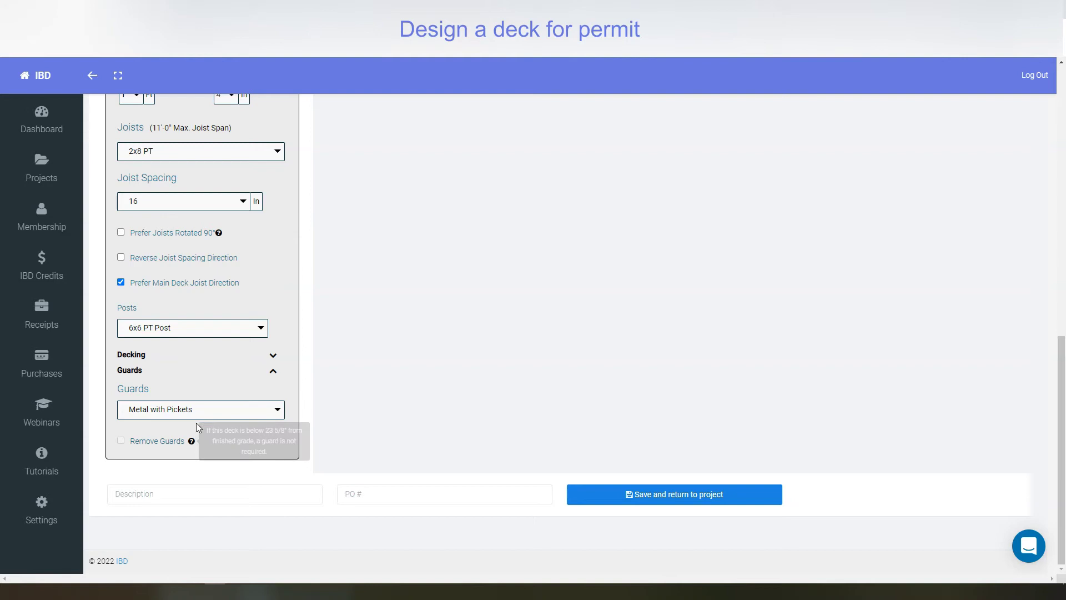
{"action": "left_click", "coordinate": [187, 405]}
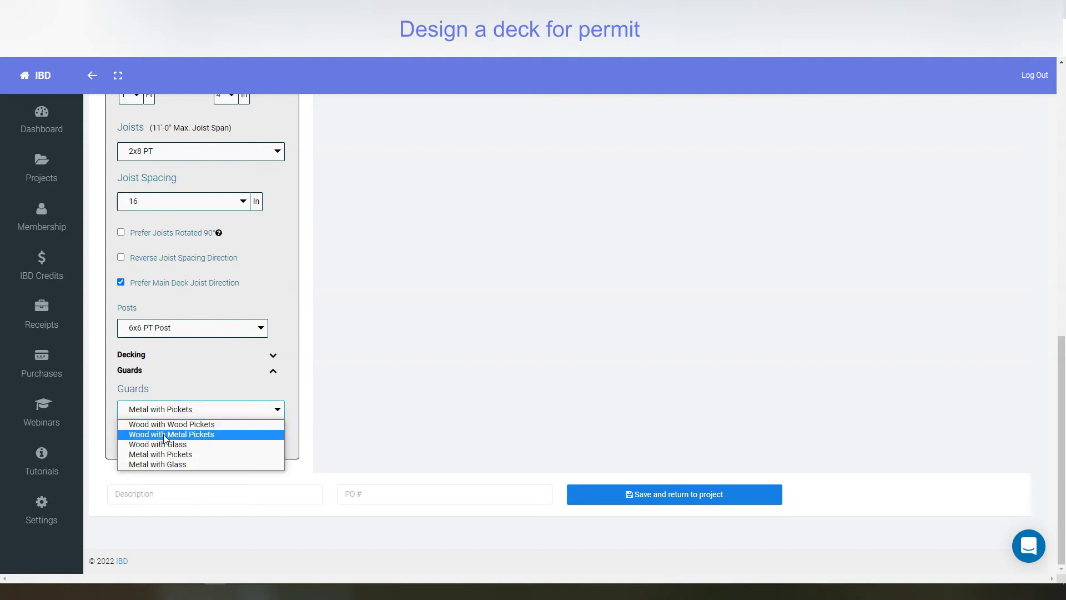
{"action": "left_click", "coordinate": [268, 294]}
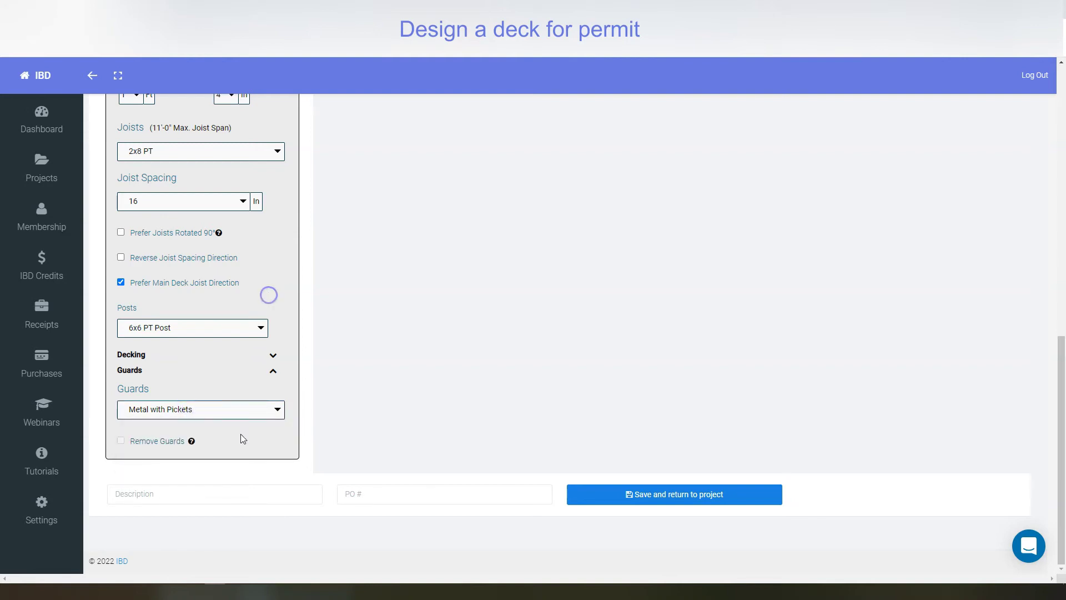
{"action": "scroll", "coordinate": [268, 294], "scroll_direction": "up", "scroll_amount": 9}
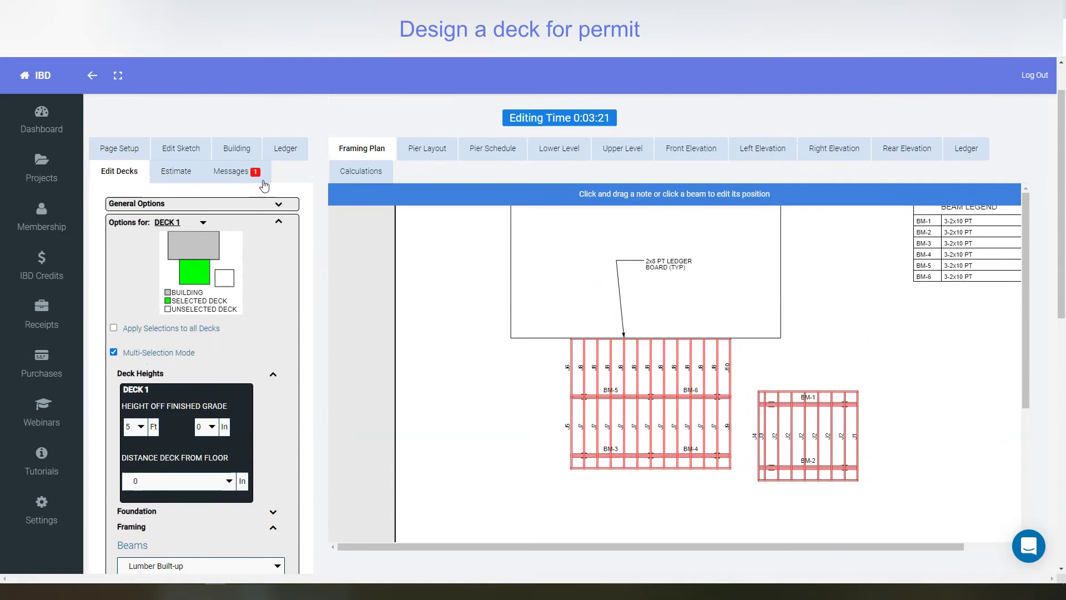
- Show the Material Estimate for the 28'-9" x 14'-3 1/2" deck and scroll through its tables
{"action": "left_click", "coordinate": [238, 149]}
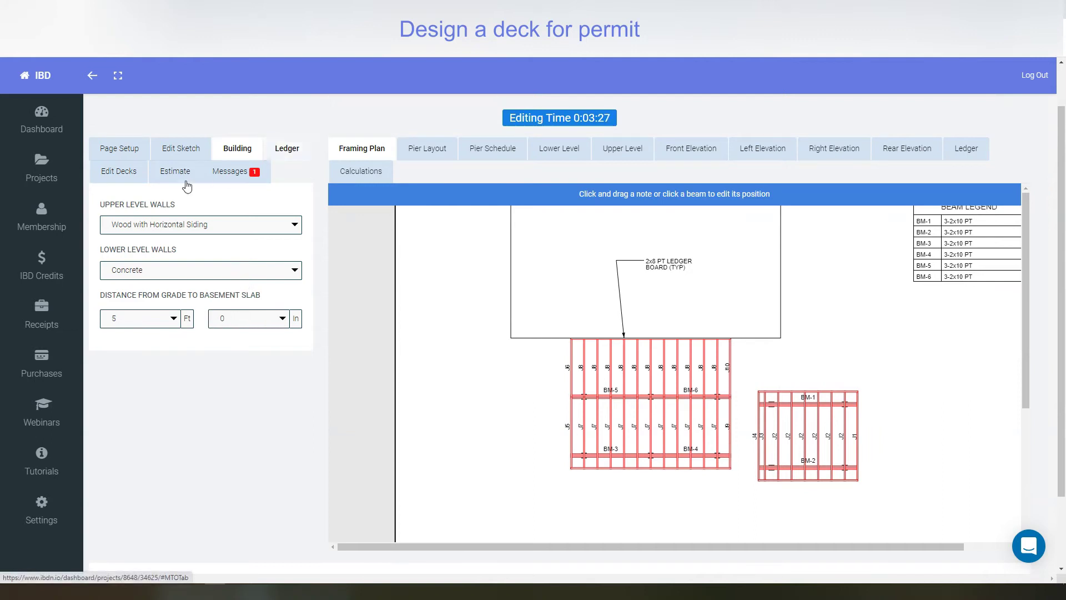
{"action": "left_click", "coordinate": [174, 171]}
{"action": "scroll", "coordinate": [272, 278], "scroll_direction": "down", "scroll_amount": 7}
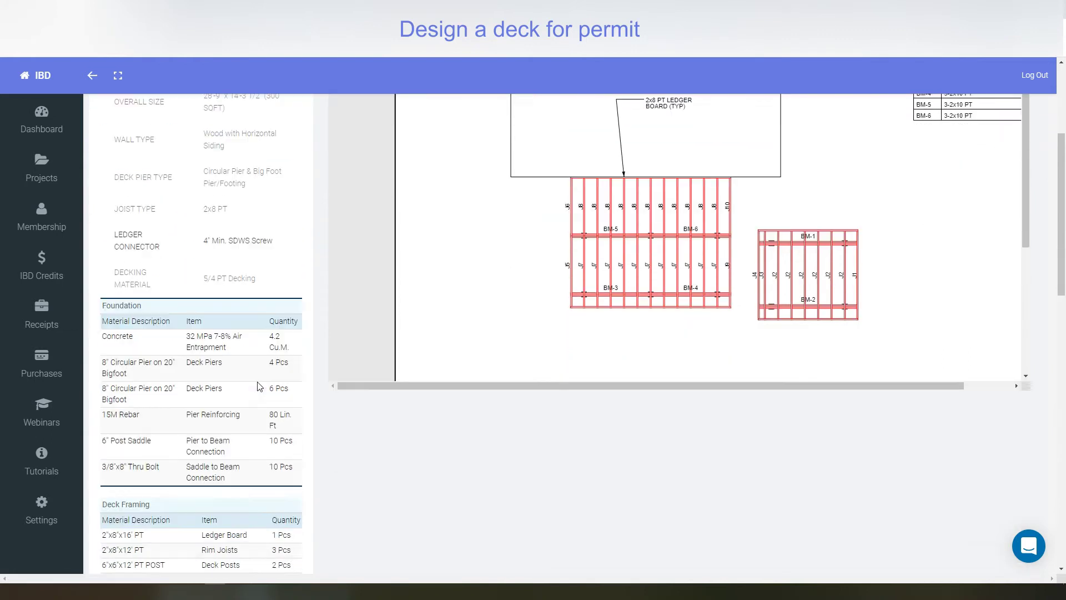
{"action": "scroll", "coordinate": [254, 471], "scroll_direction": "down", "scroll_amount": 4}
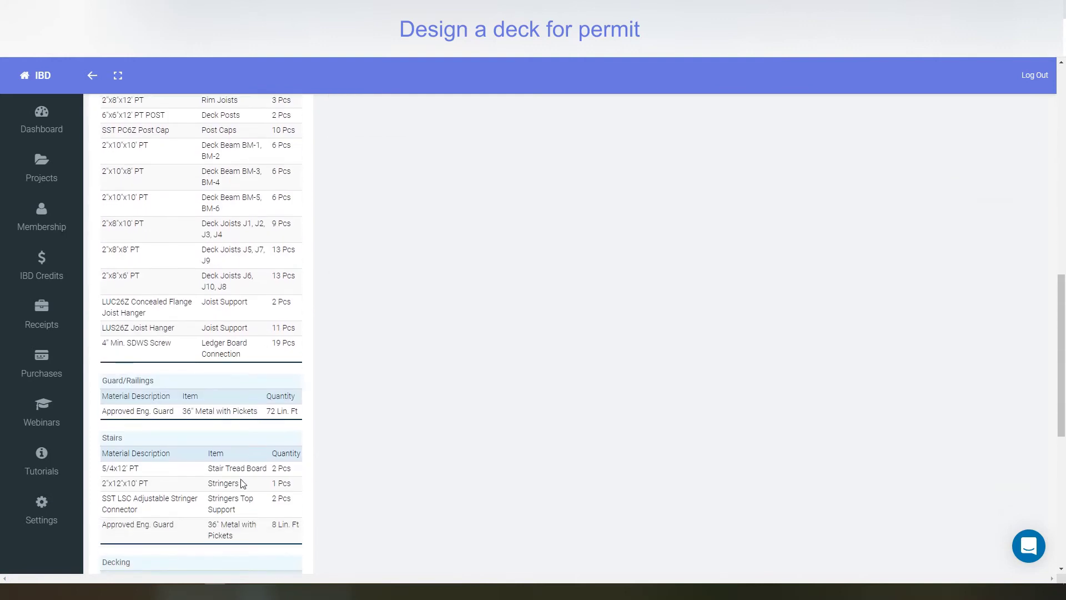
{"action": "scroll", "coordinate": [238, 472], "scroll_direction": "up", "scroll_amount": 8}
{"action": "scroll", "coordinate": [233, 383], "scroll_direction": "up", "scroll_amount": 4}
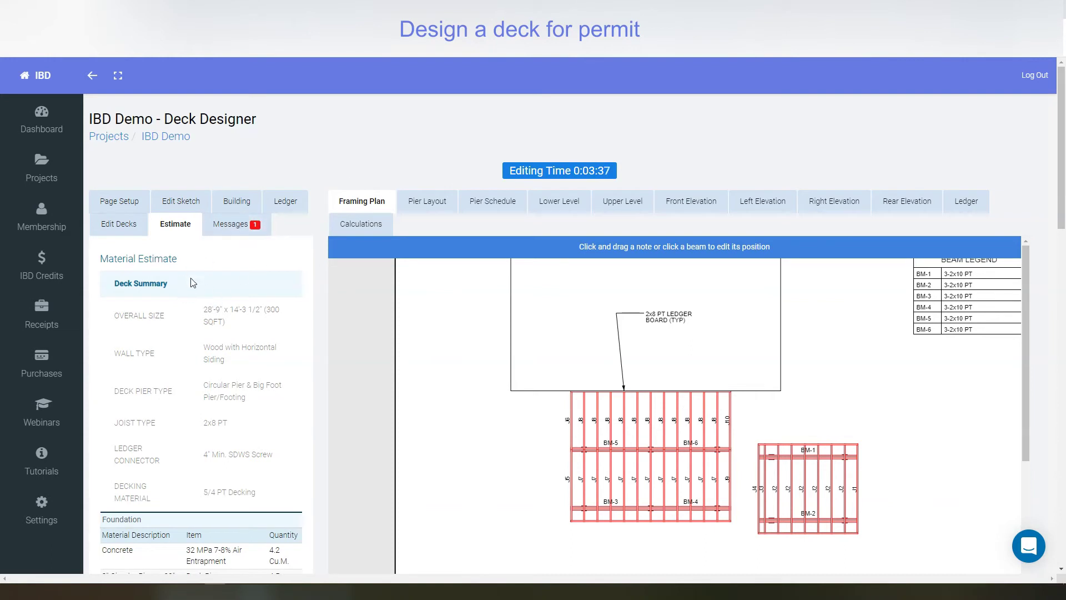
{"action": "left_click", "coordinate": [129, 205]}
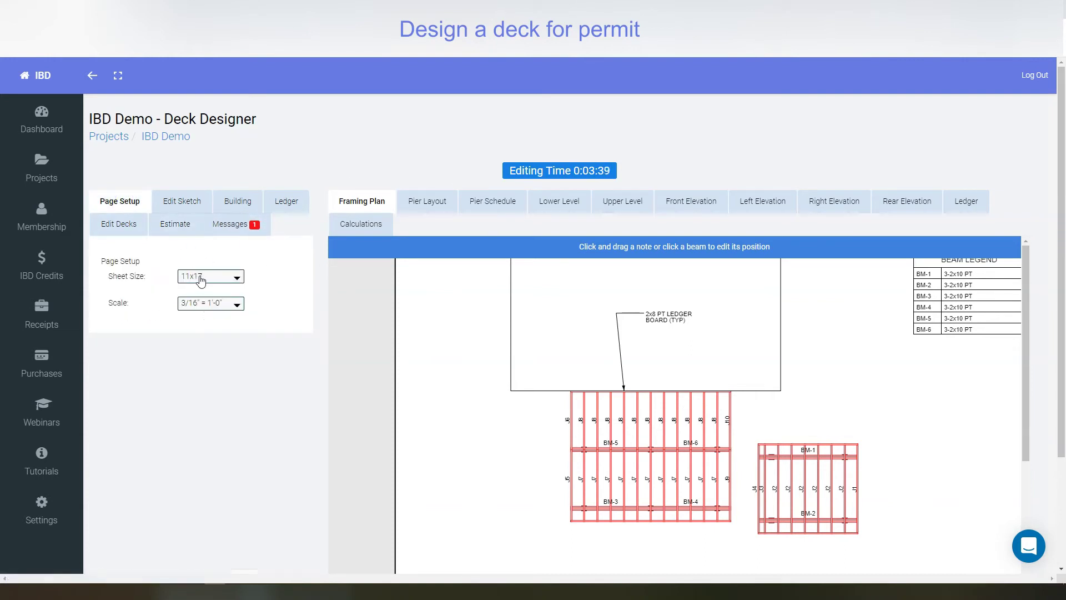
{"action": "left_click", "coordinate": [239, 278]}
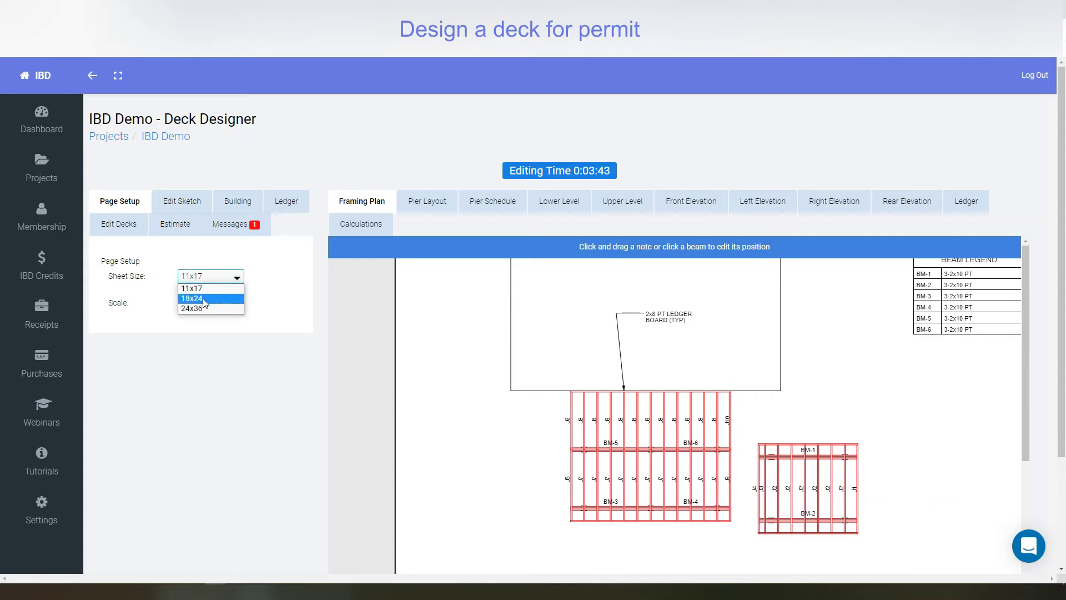
{"action": "left_click", "coordinate": [261, 256]}
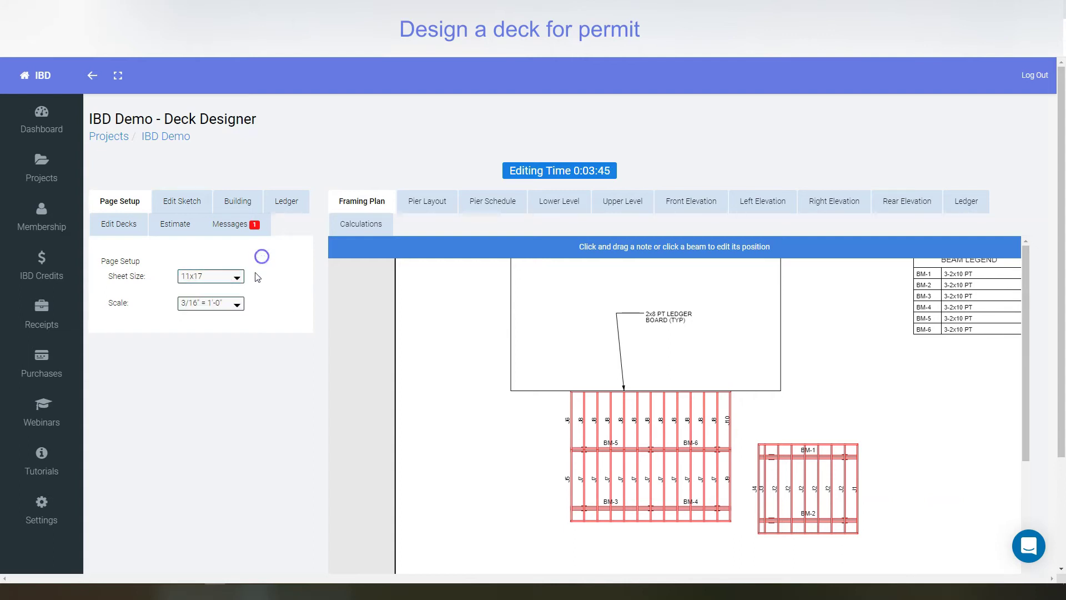
{"action": "left_click", "coordinate": [237, 305]}
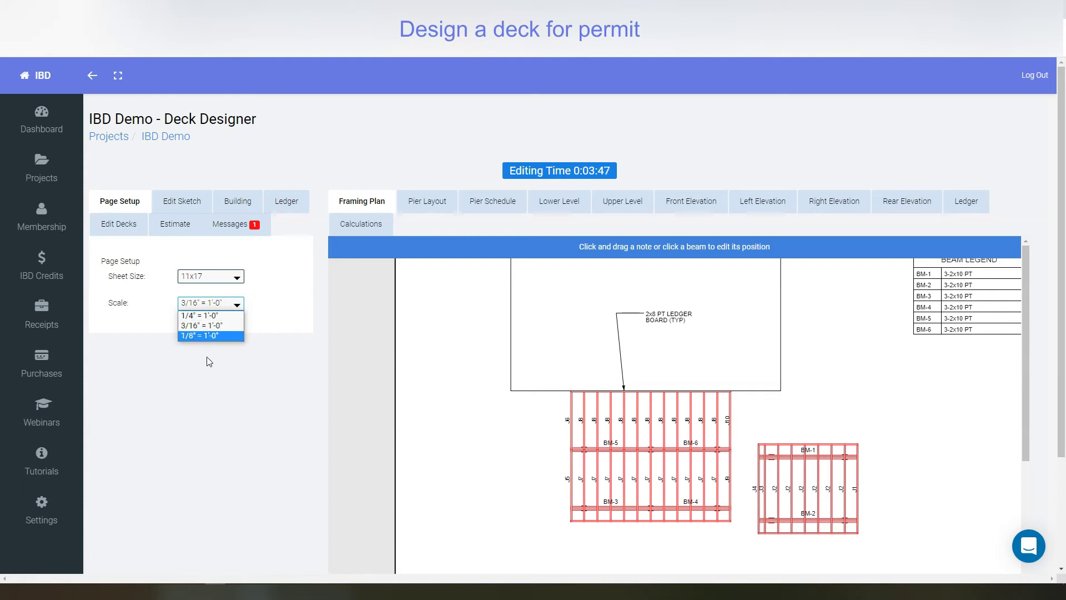
{"action": "left_click", "coordinate": [277, 297]}
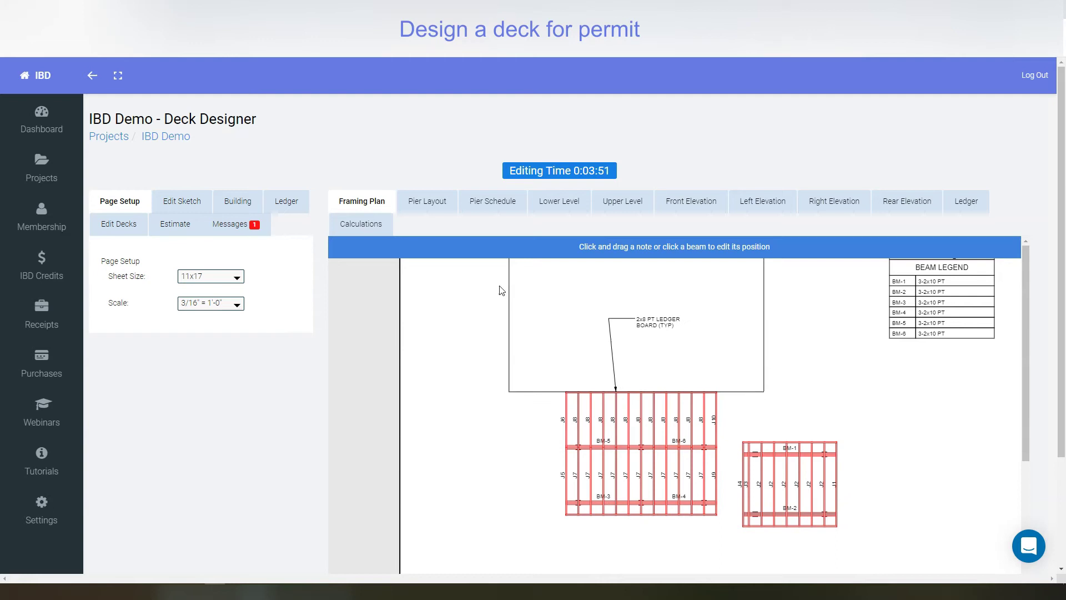
- Show the Calculations sheet and pan through the joist, beam (3-2x10 PT) and pier results
{"action": "left_click", "coordinate": [375, 225]}
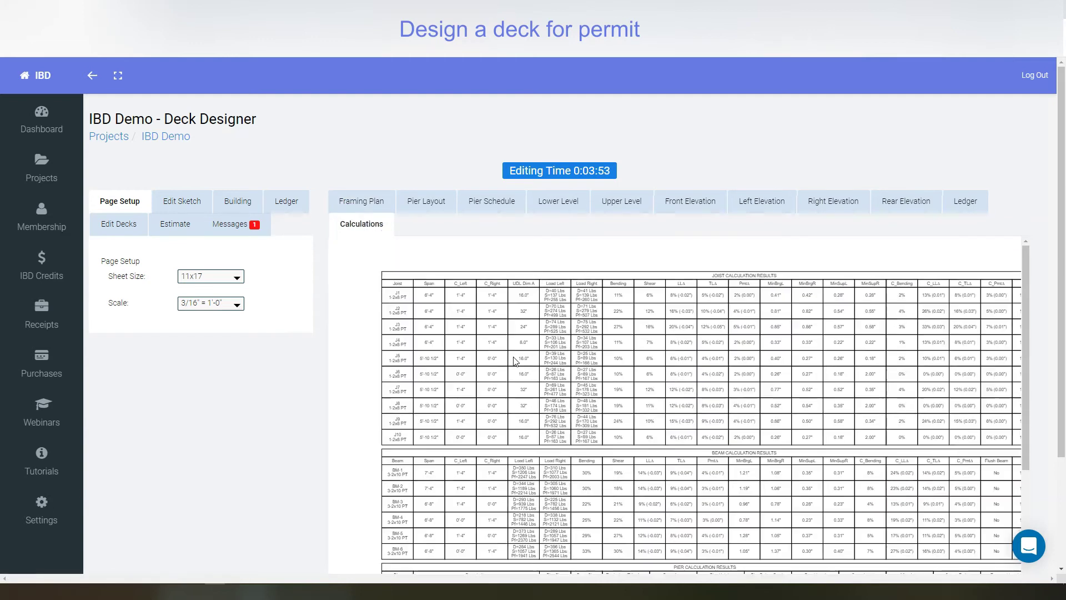
{"action": "scroll", "coordinate": [311, 322], "scroll_direction": "down", "scroll_amount": 2}
{"action": "left_click_drag", "start_coordinate": [635, 335], "coordinate": [572, 315]}
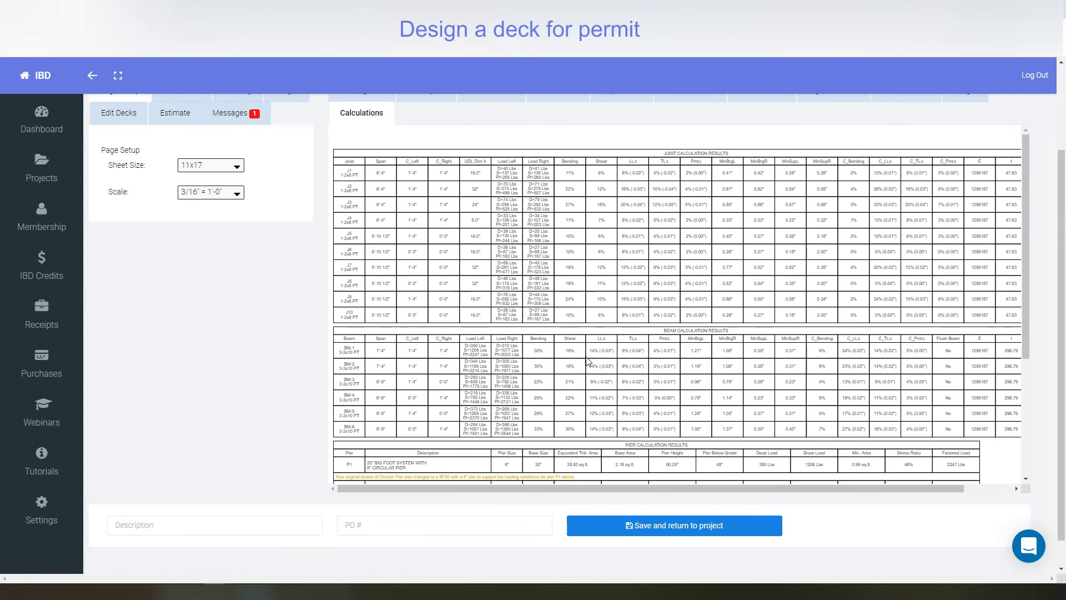
{"action": "left_click_drag", "start_coordinate": [583, 397], "coordinate": [578, 274]}
{"action": "left_click_drag", "start_coordinate": [547, 345], "coordinate": [558, 276]}
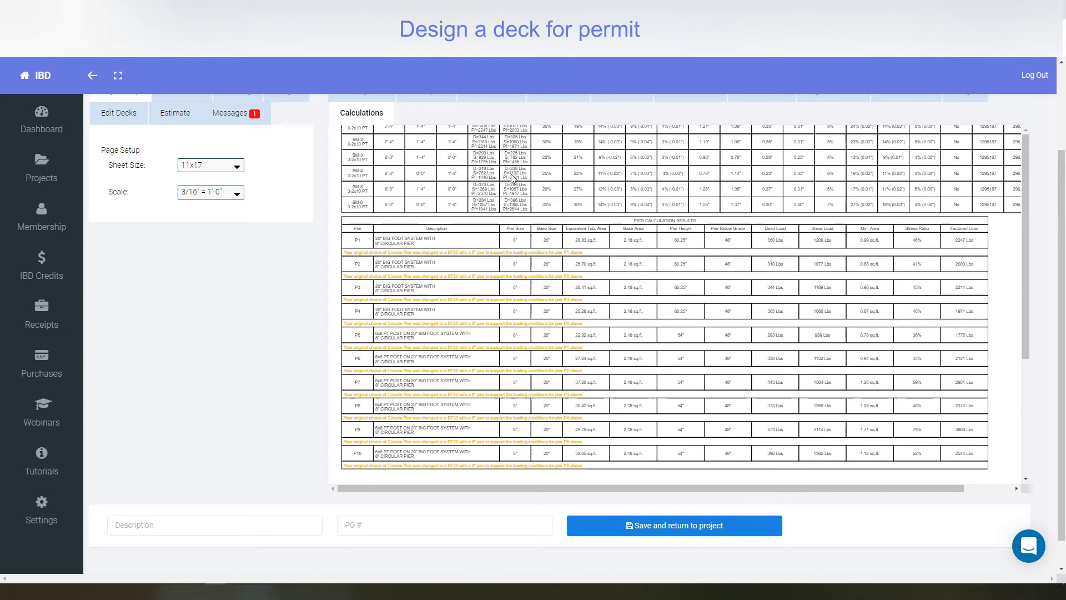
{"action": "scroll", "coordinate": [514, 193], "scroll_direction": "up", "scroll_amount": 3, "text": "ctrl"}
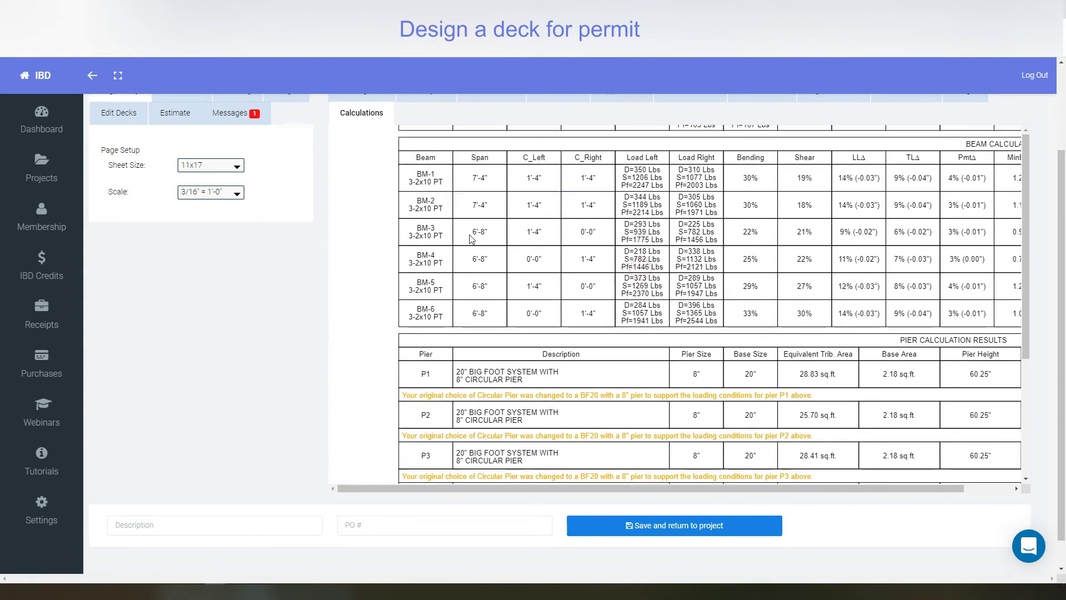
{"action": "left_click_drag", "start_coordinate": [654, 188], "coordinate": [636, 289]}
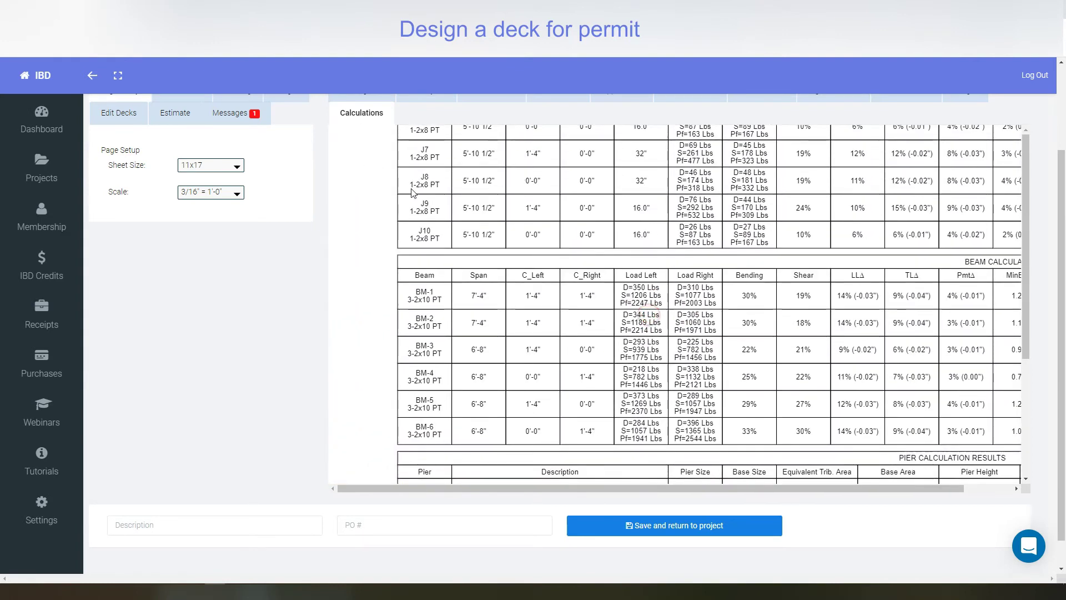
{"action": "scroll", "coordinate": [218, 316], "scroll_direction": "up", "scroll_amount": 2}
{"action": "scroll", "coordinate": [214, 309], "scroll_direction": "up", "scroll_amount": 1}
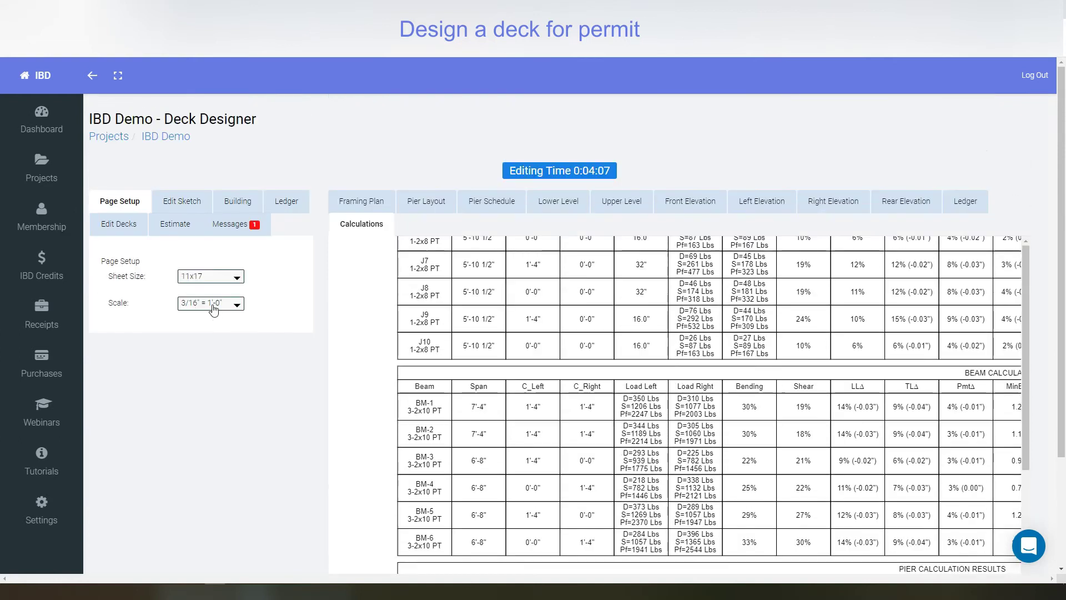
{"action": "scroll", "coordinate": [194, 289], "scroll_direction": "down", "scroll_amount": 3}
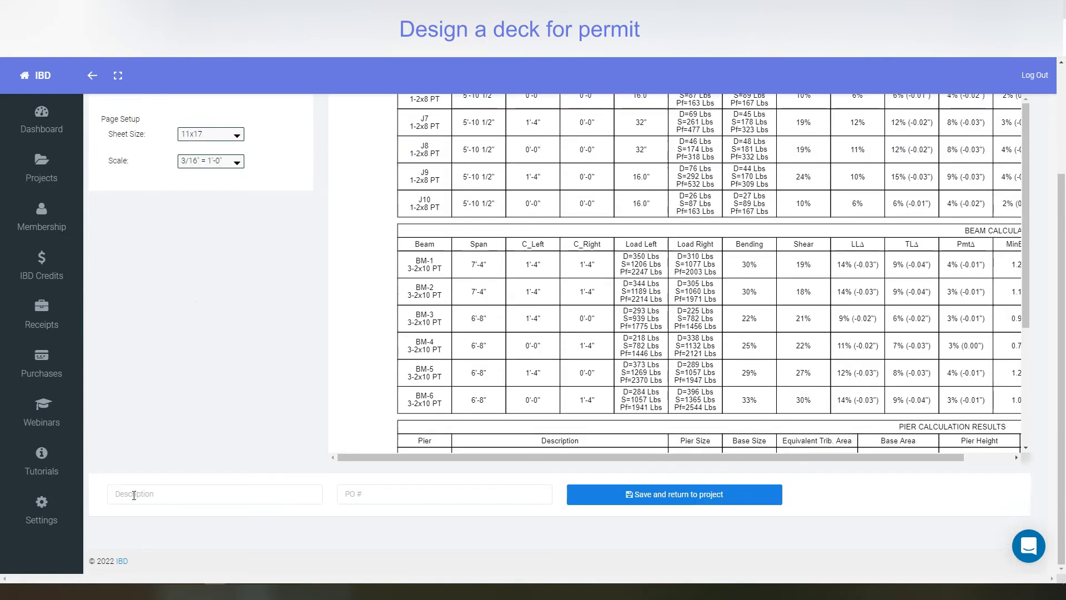
- Give the plan the description 'first deck', save it, and return to the IBD Demo project
{"action": "left_click", "coordinate": [134, 495]}
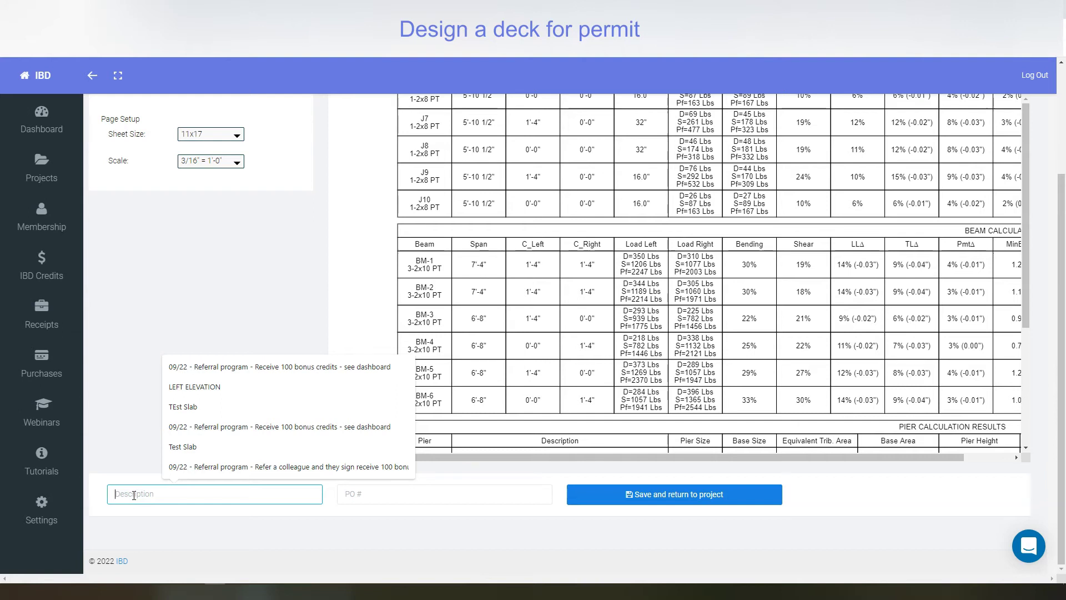
{"action": "type", "text": "first deck"}
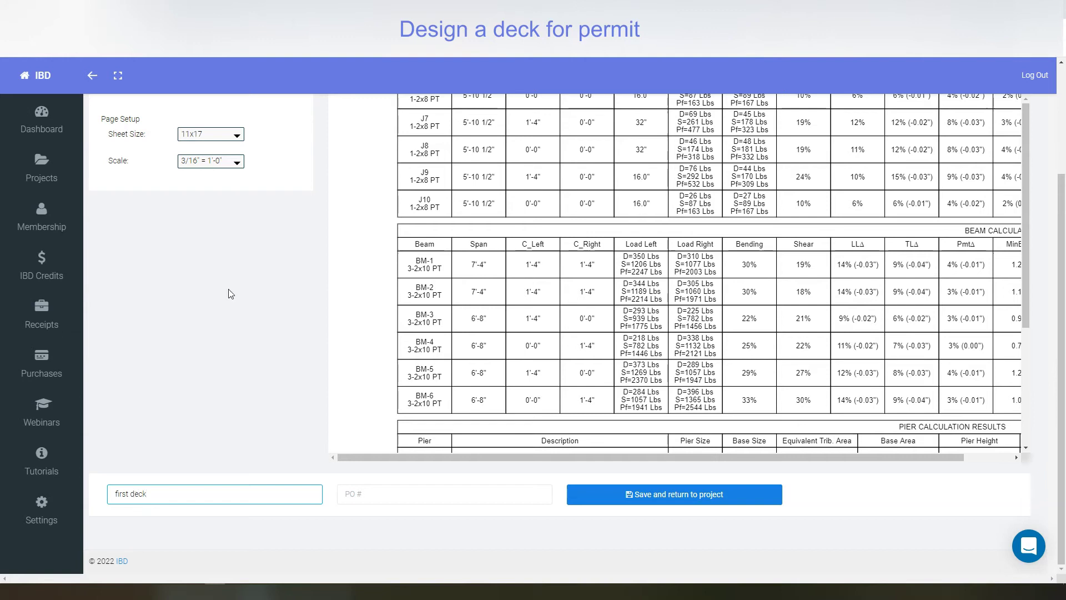
{"action": "left_click", "coordinate": [653, 503]}
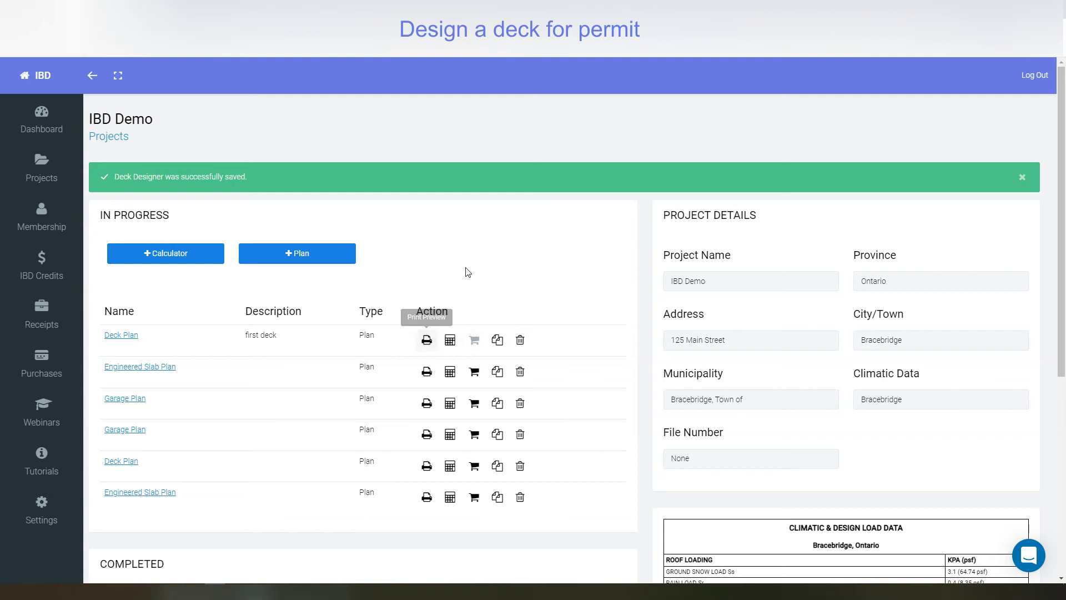
- Generate the Deck Plan drawing set and open IBD Demo Deck Design.pdf
{"action": "left_click", "coordinate": [427, 341]}
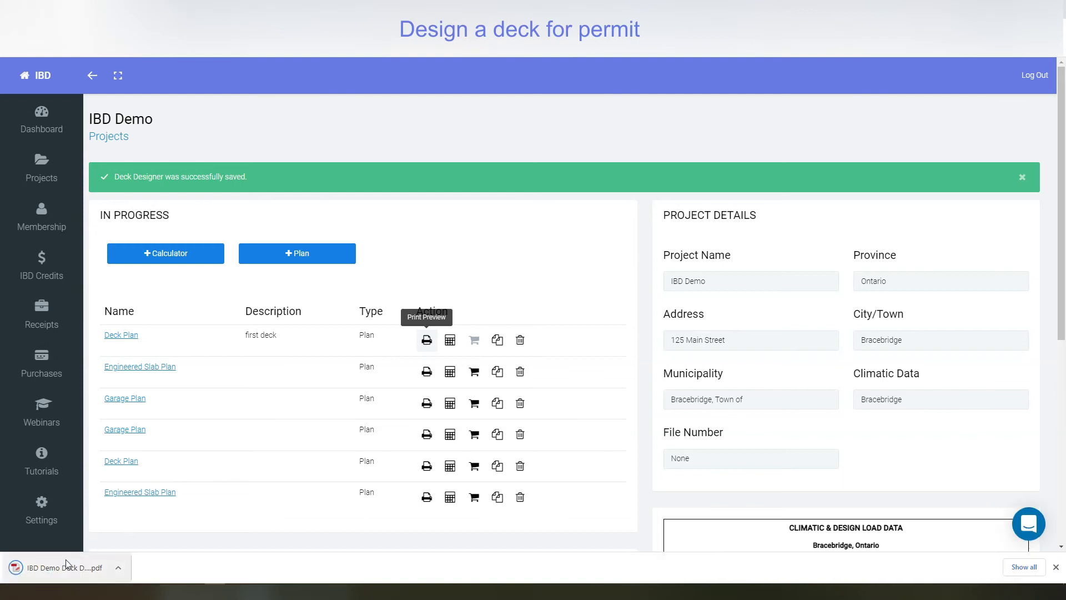
{"action": "left_click", "coordinate": [65, 566]}
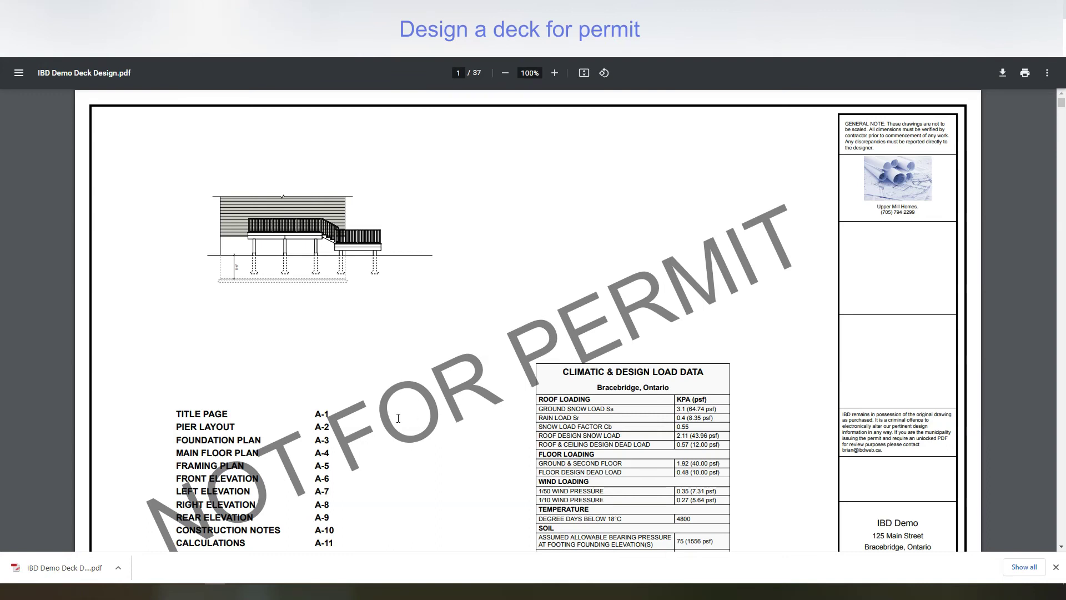
- Scroll from the title page through the plans, elevations and pier schedule to the page 13 pier detail
{"action": "scroll", "coordinate": [398, 417], "scroll_direction": "down", "scroll_amount": 15}
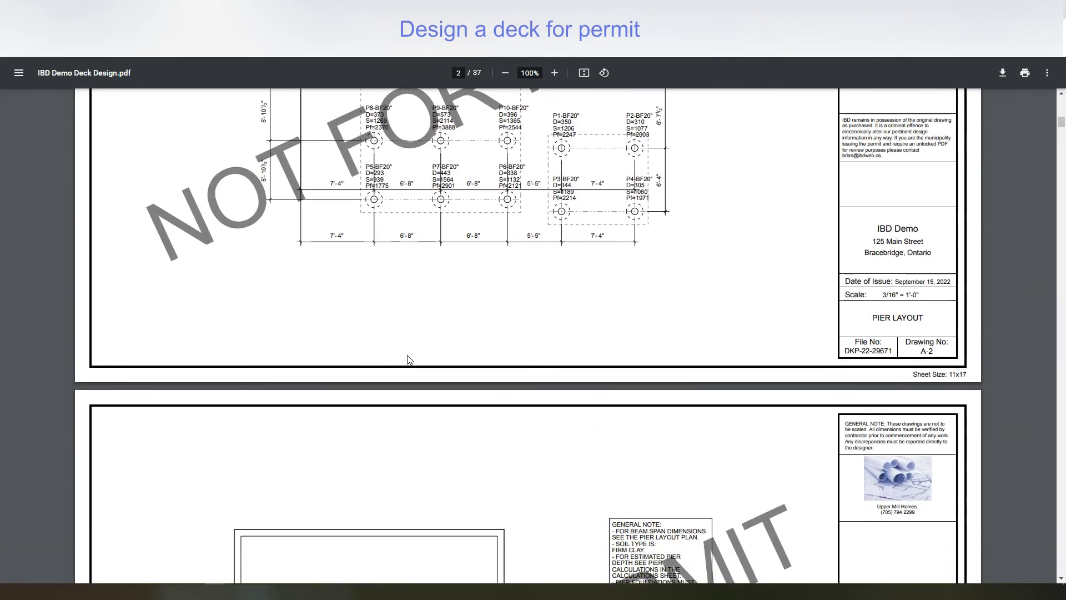
{"action": "scroll", "coordinate": [408, 359], "scroll_direction": "down", "scroll_amount": 8}
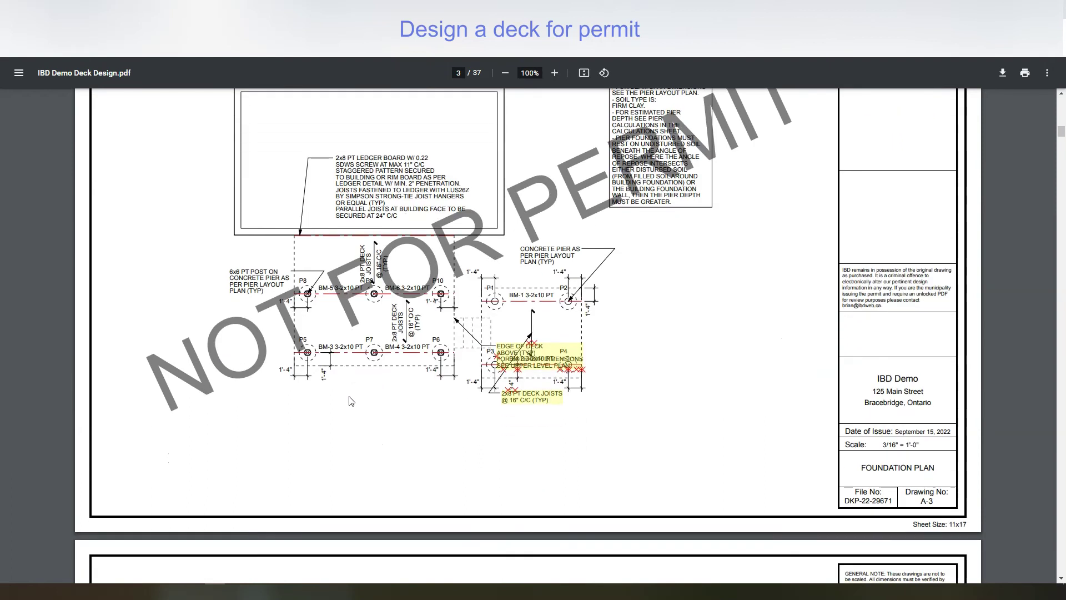
{"action": "scroll", "coordinate": [351, 401], "scroll_direction": "down", "scroll_amount": 9}
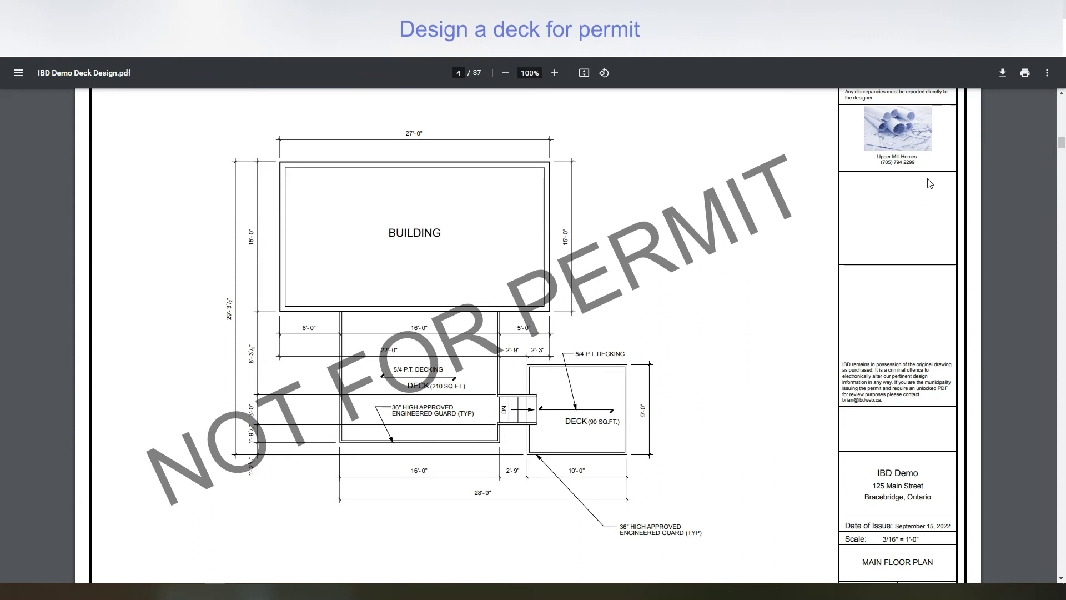
{"action": "scroll", "coordinate": [872, 360], "scroll_direction": "up", "scroll_amount": 9}
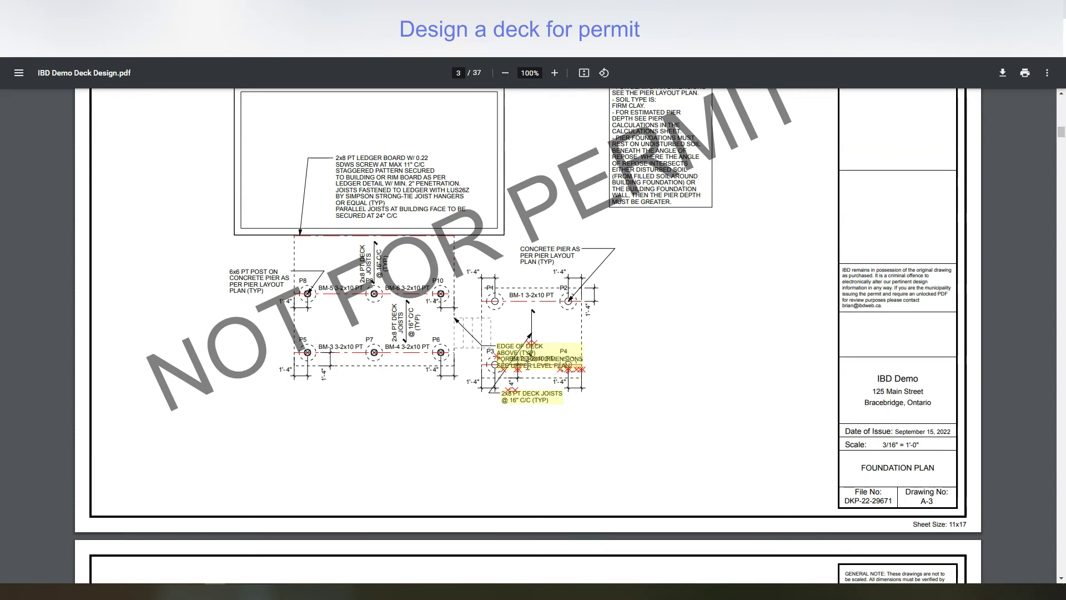
{"action": "scroll", "coordinate": [532, 396], "scroll_direction": "down", "scroll_amount": 9}
{"action": "scroll", "coordinate": [528, 364], "scroll_direction": "down", "scroll_amount": 18}
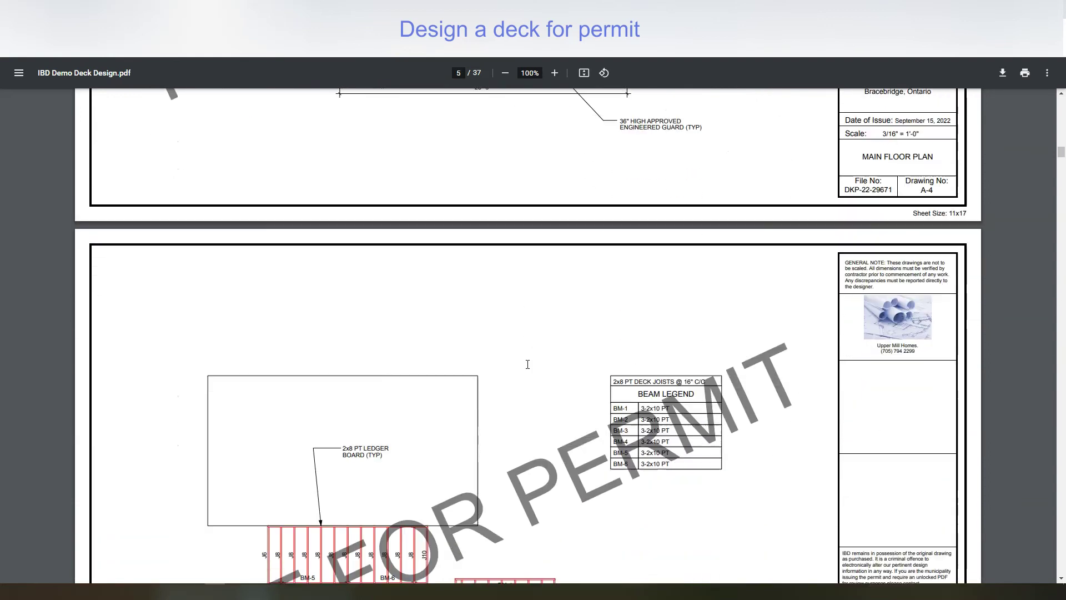
{"action": "scroll", "coordinate": [527, 362], "scroll_direction": "down", "scroll_amount": 20}
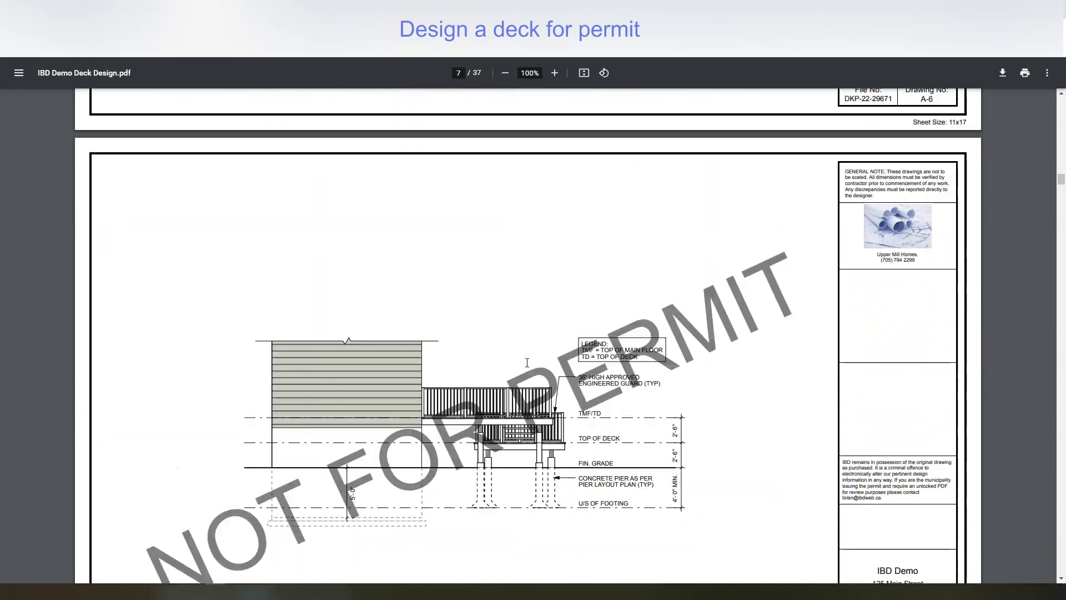
{"action": "scroll", "coordinate": [527, 362], "scroll_direction": "down", "scroll_amount": 18}
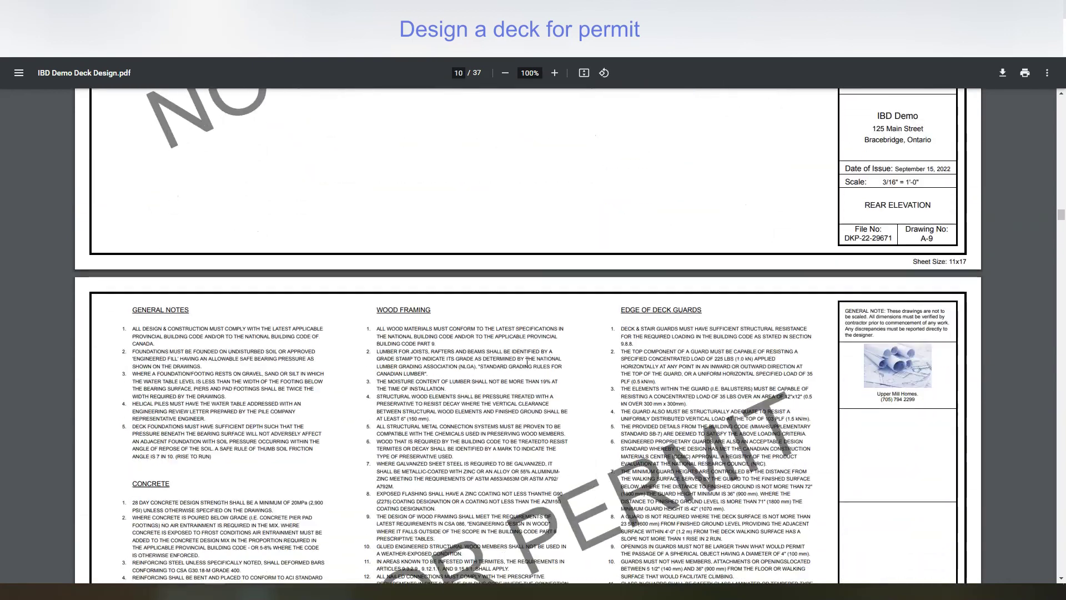
{"action": "scroll", "coordinate": [425, 213], "scroll_direction": "down", "scroll_amount": 9}
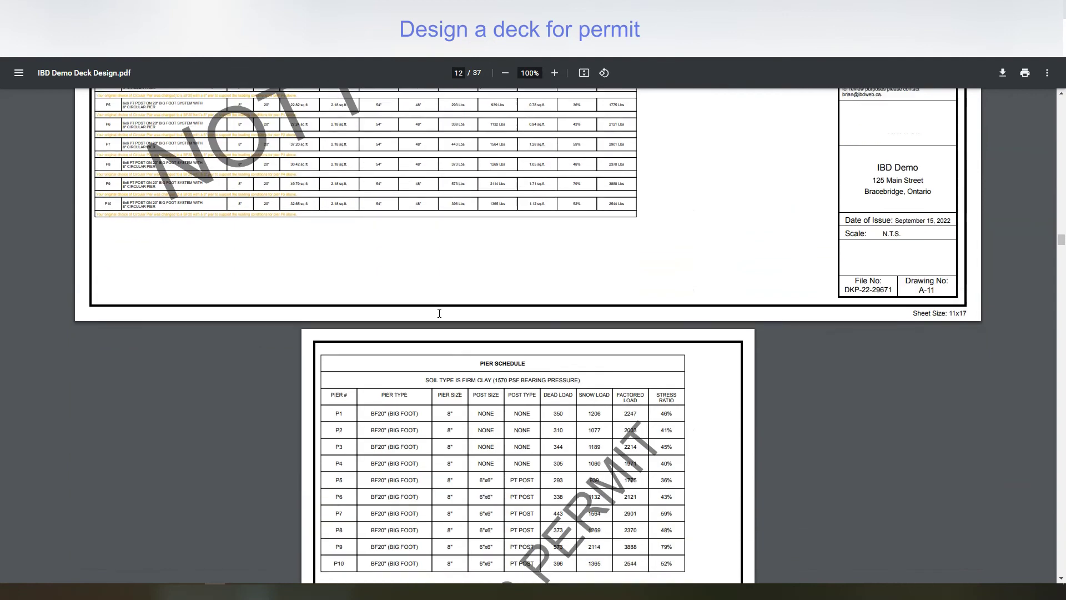
{"action": "scroll", "coordinate": [476, 298], "scroll_direction": "down", "scroll_amount": 15}
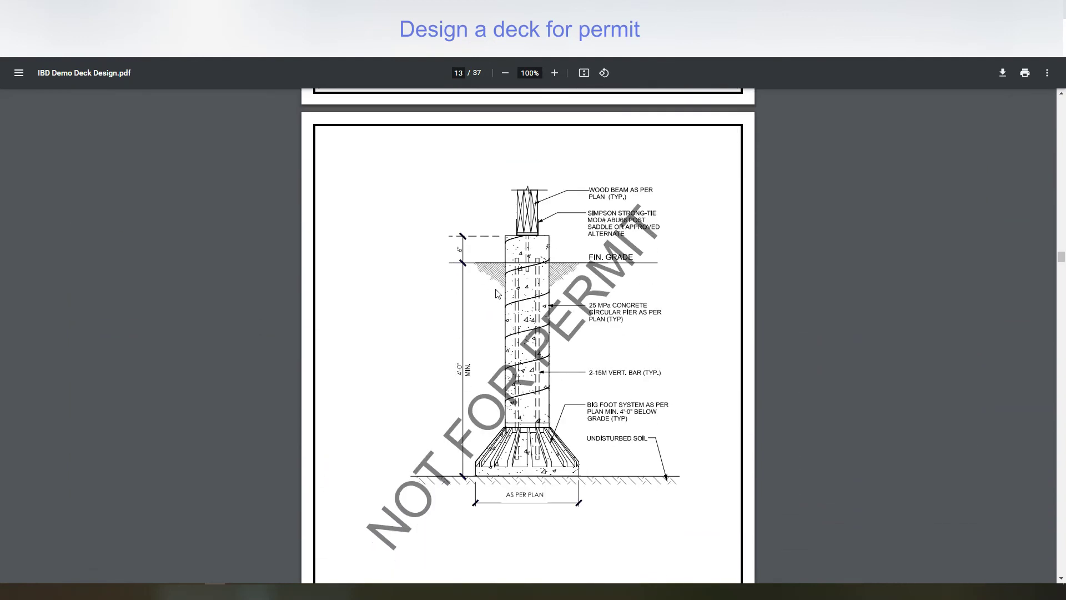
- Scroll through the ledger, beam and joist detail sheets to page 36, then return to page 1
{"action": "scroll", "coordinate": [525, 301], "scroll_direction": "down", "scroll_amount": 10}
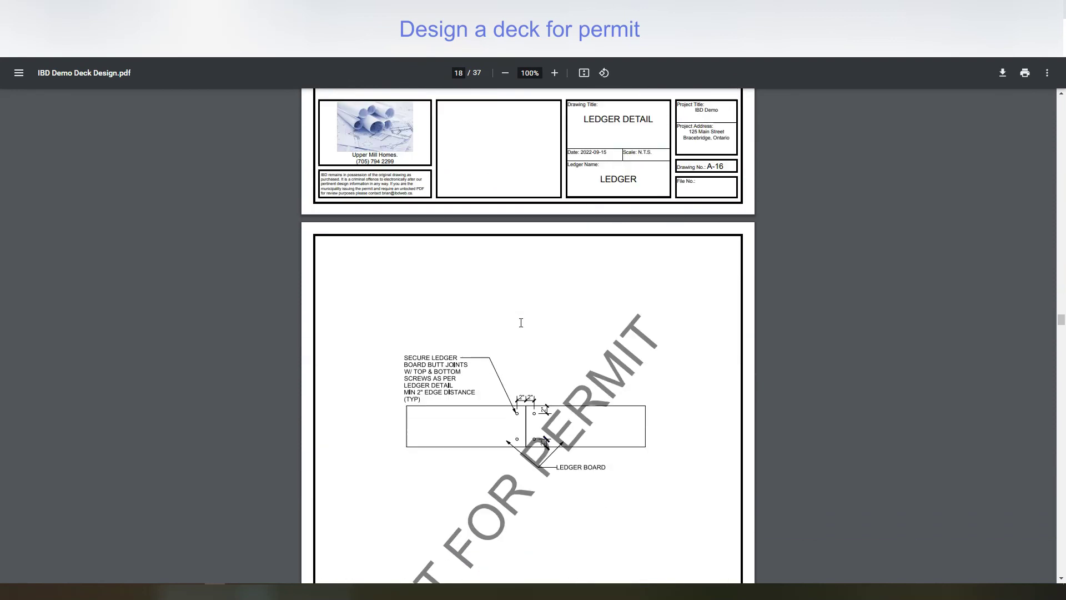
{"action": "scroll", "coordinate": [521, 323], "scroll_direction": "down", "scroll_amount": 15}
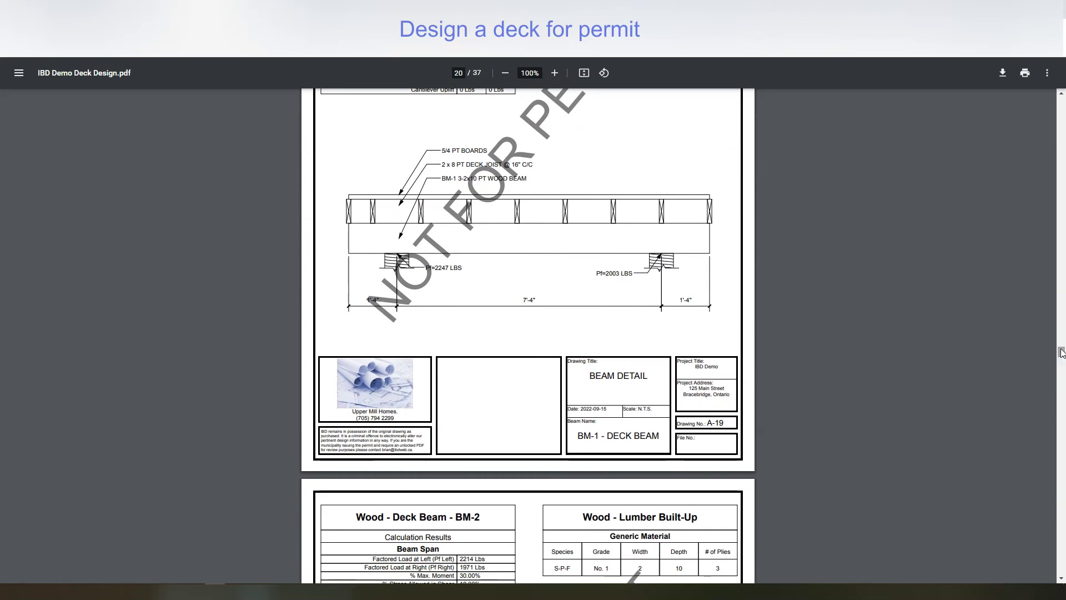
{"action": "left_click_drag", "start_coordinate": [1060, 352], "coordinate": [1057, 501]}
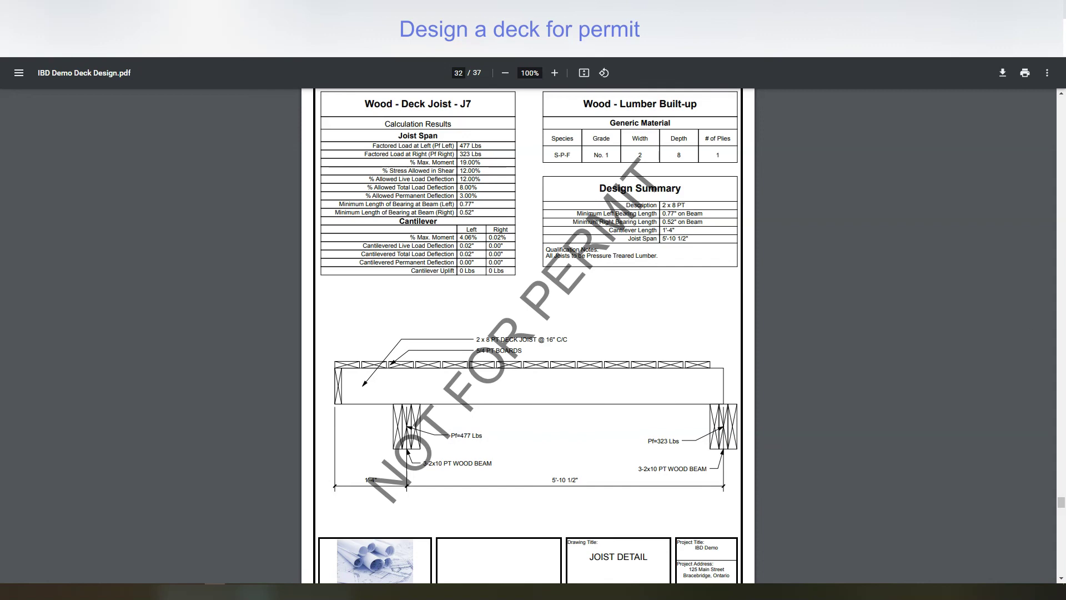
{"action": "left_click_drag", "start_coordinate": [1059, 503], "coordinate": [1058, 103]}
{"action": "scroll", "coordinate": [1046, 557], "scroll_direction": "down", "scroll_amount": 1}
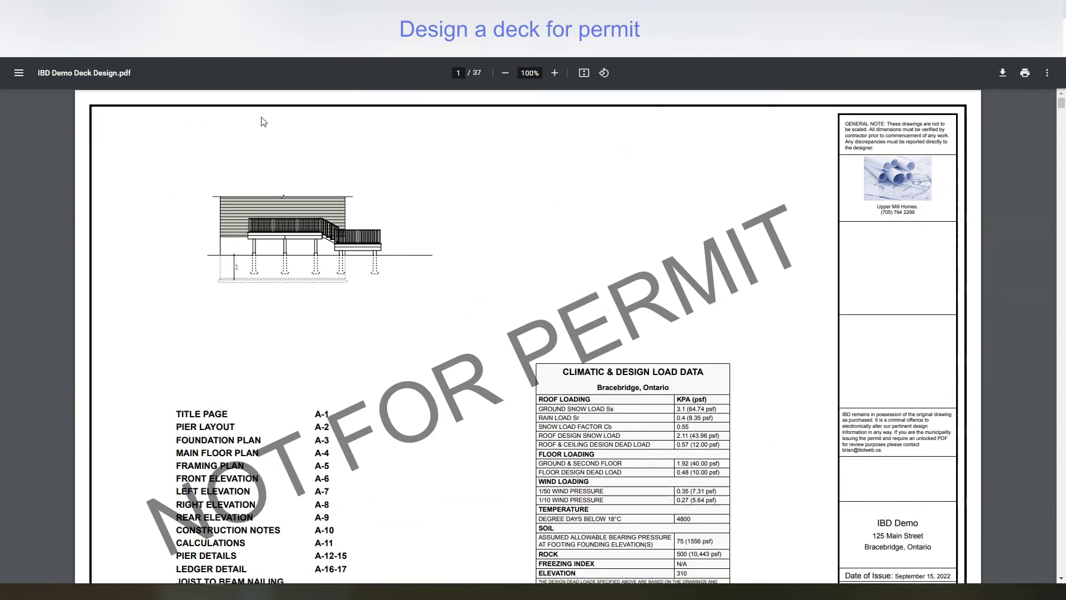